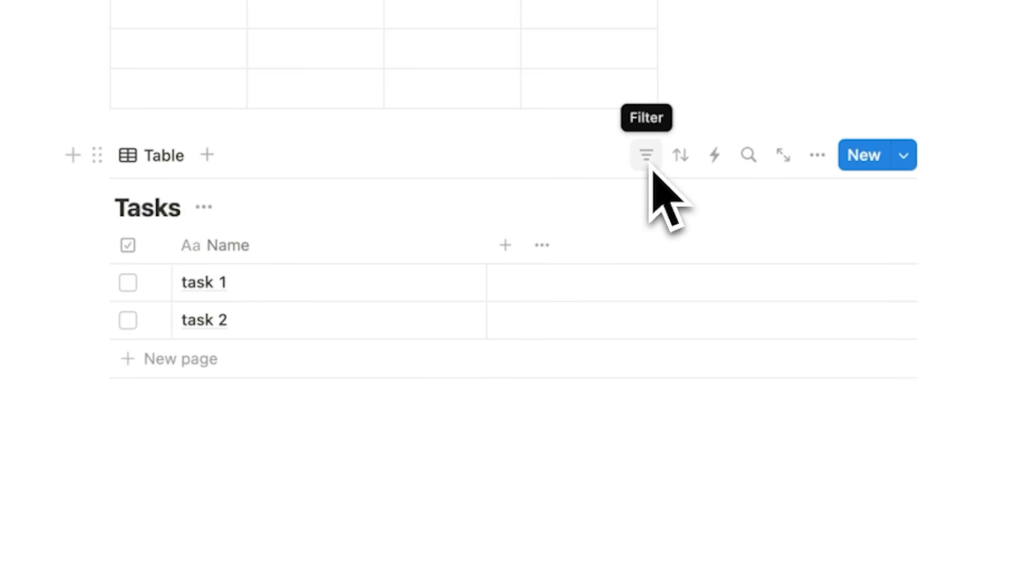
click(817, 155)
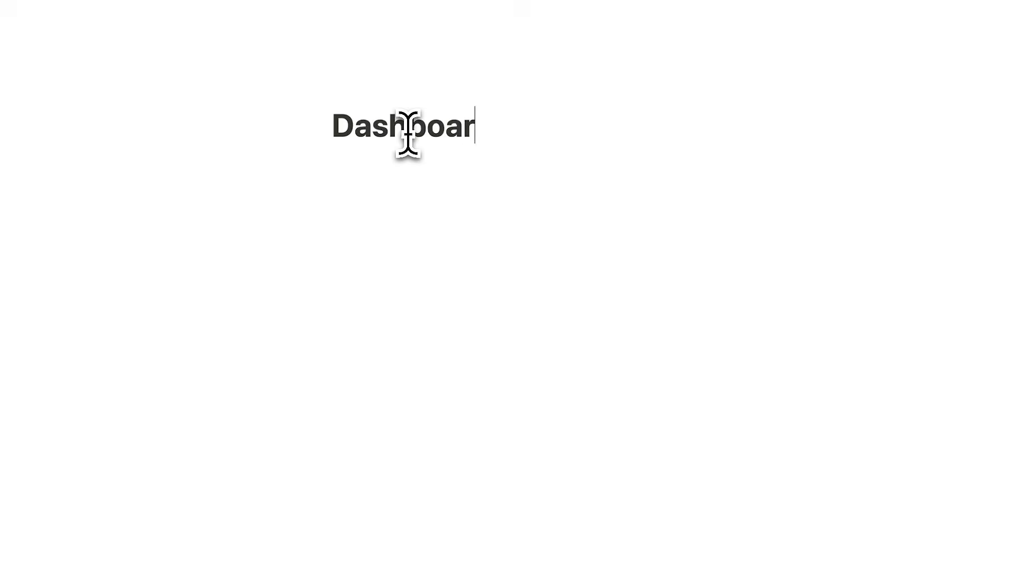
Title the new page Dashboard and insert a simple table beneath the title.
text(d)
key(Return)
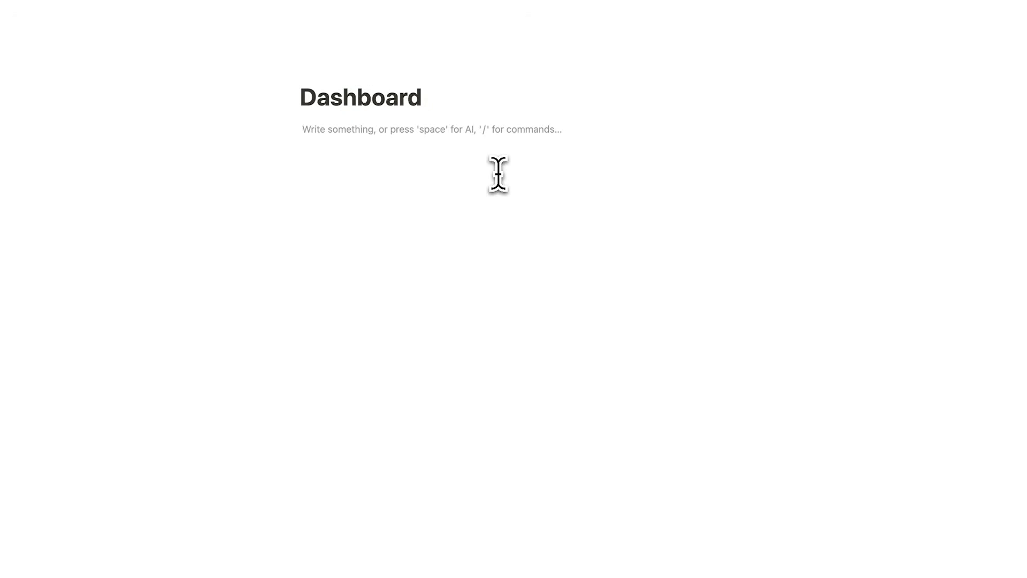
text(/table)
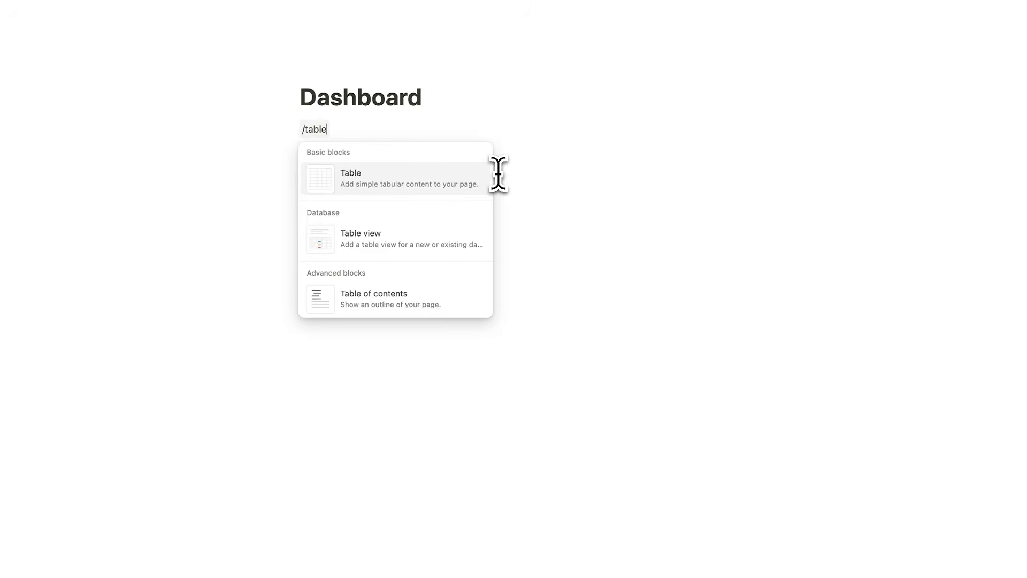
click(454, 192)
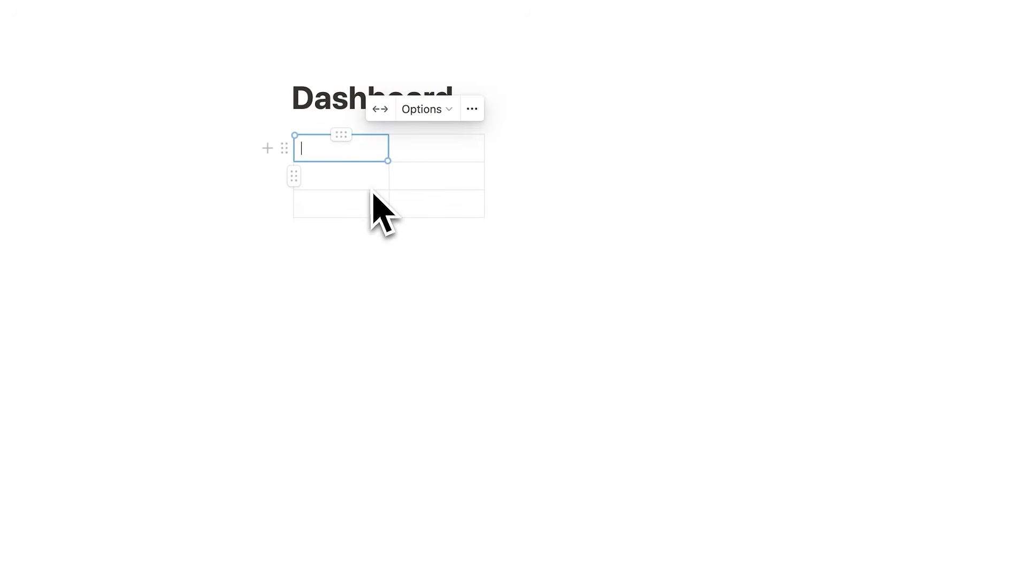
Add a table view of a new blank database below the simple table and name the database Tasks.
click(424, 271)
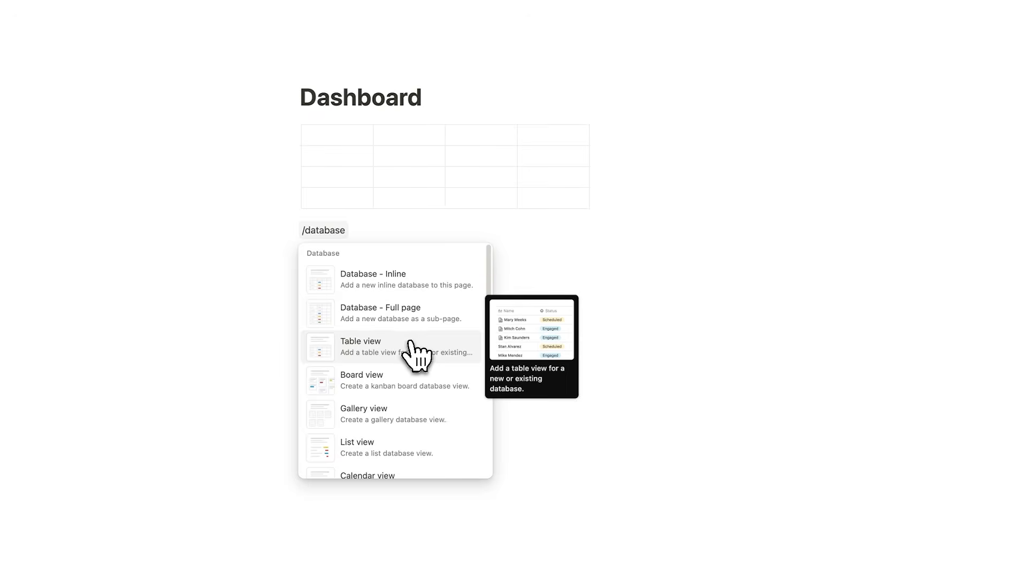
click(416, 343)
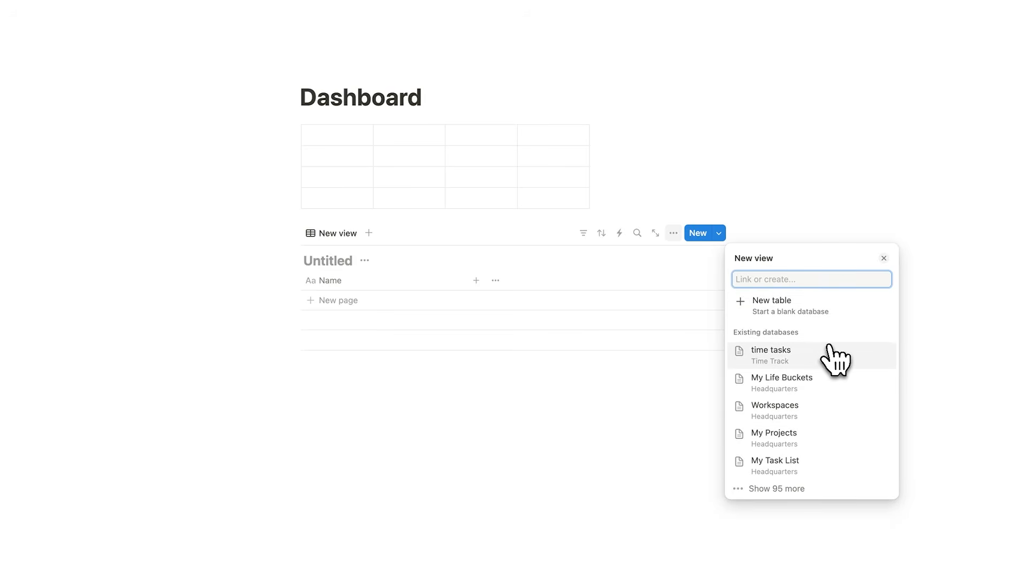
click(799, 309)
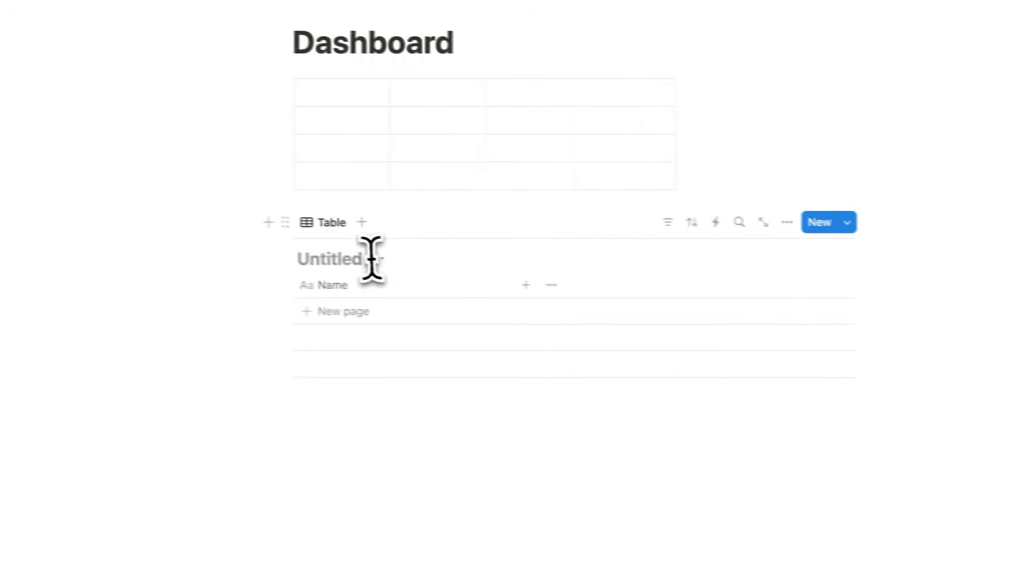
click(371, 259)
text(Tasks)
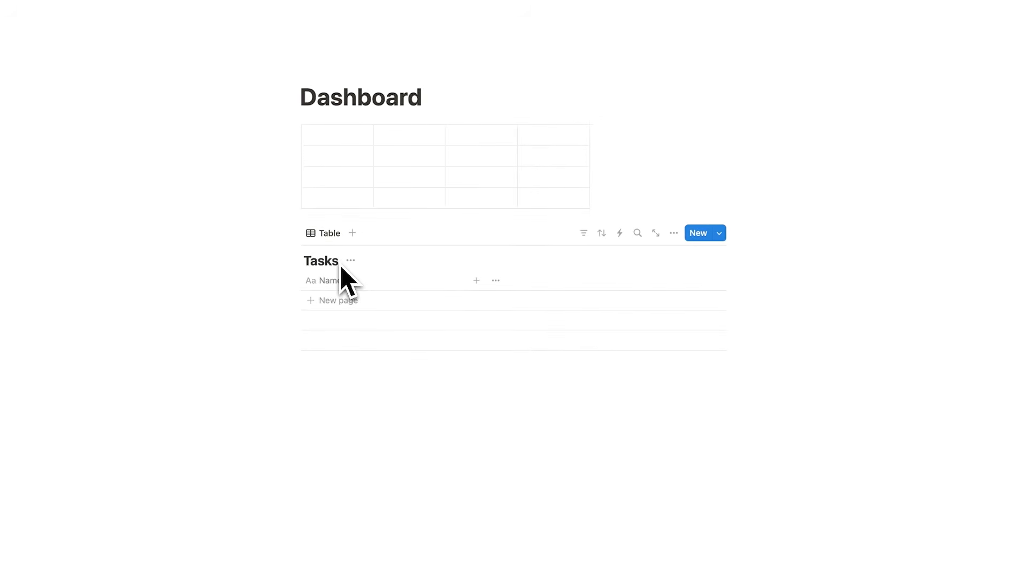
Add a to-do checklist with the item task 1 below the Tasks database and check off its items.
click(368, 317)
text(/checkl)
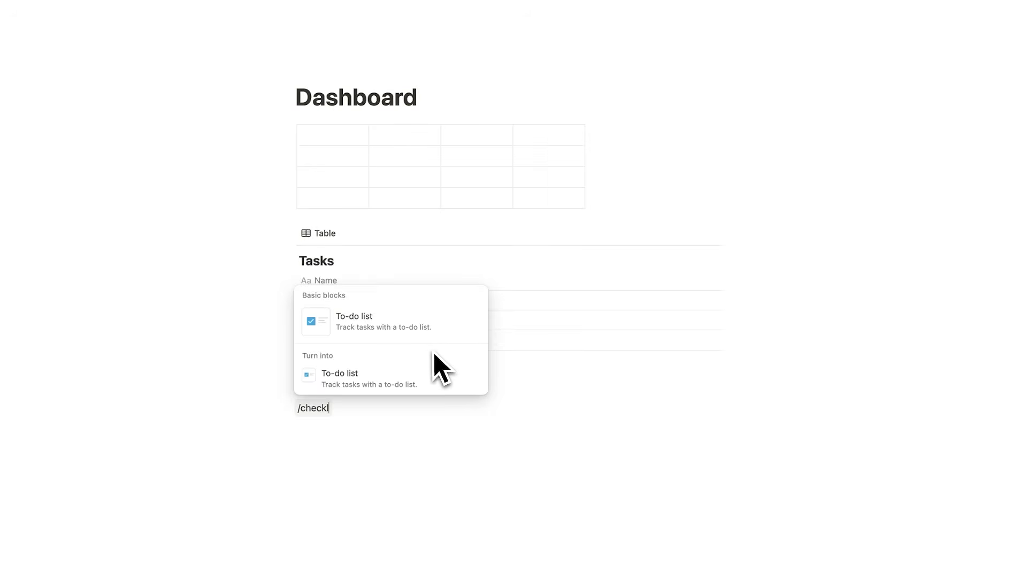
click(405, 334)
text(task 1)
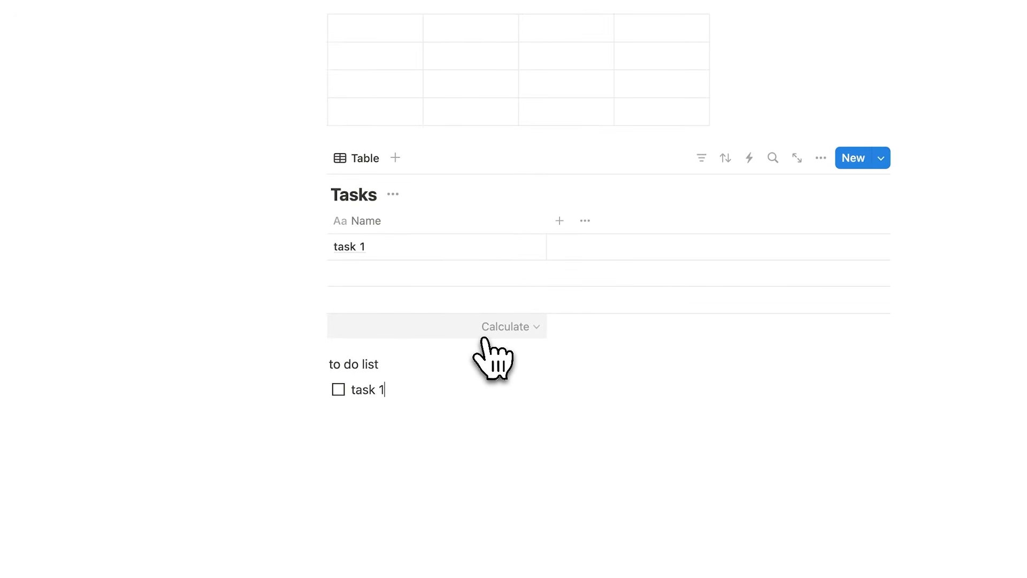
click(338, 388)
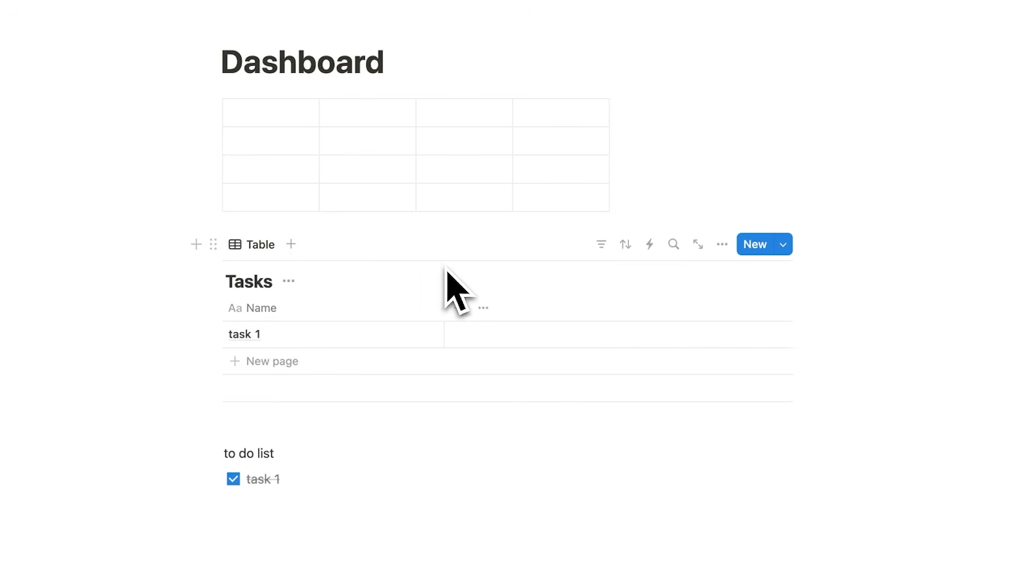
click(456, 319)
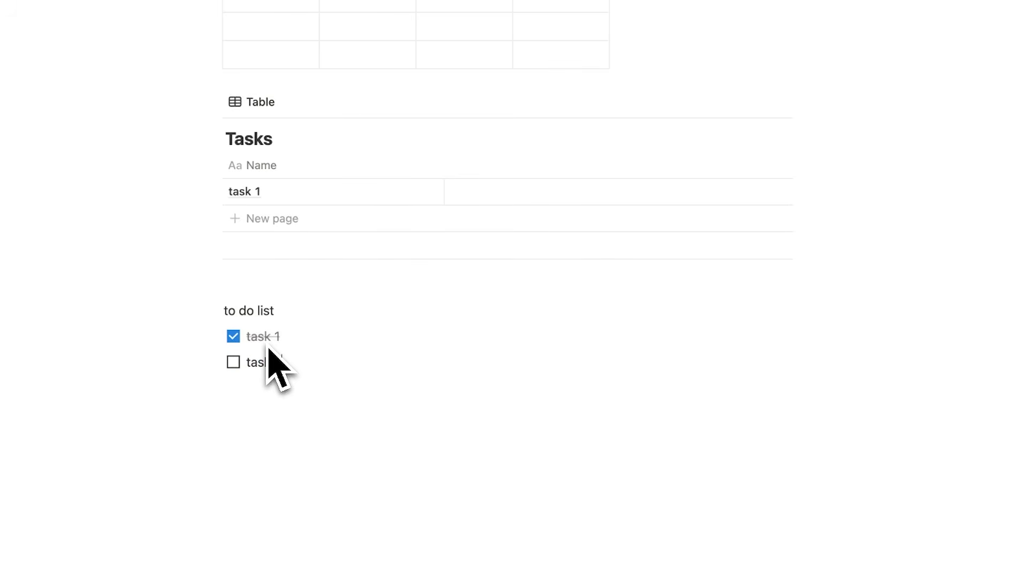
click(233, 361)
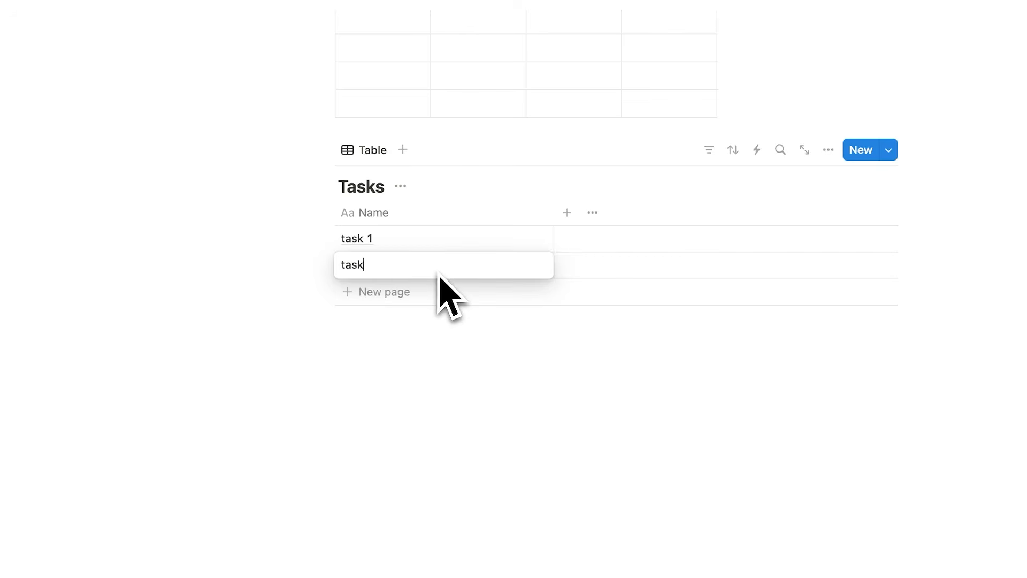
Name the second row of the Tasks database task 2.
text(2)
key(Return)
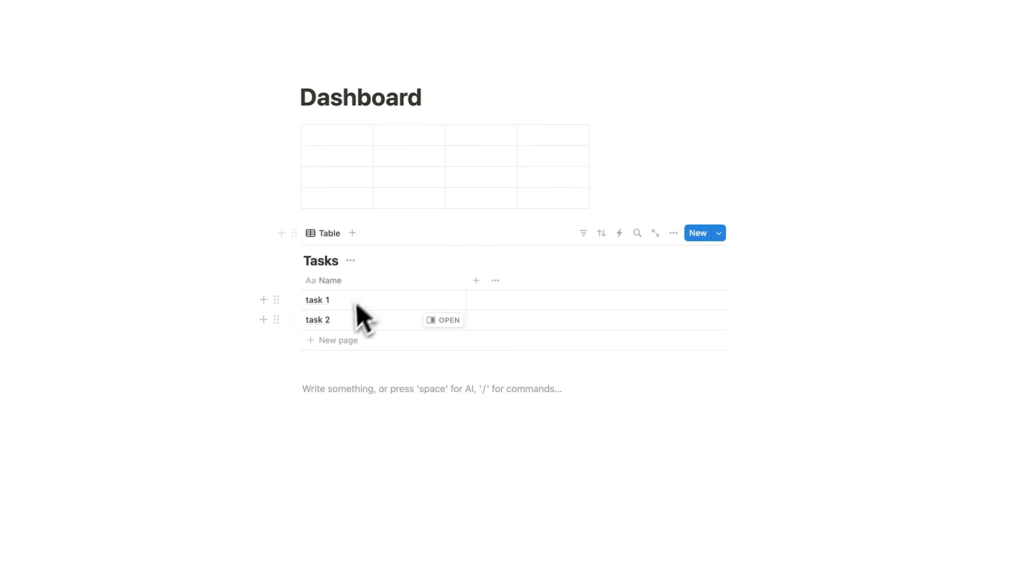
Add a checkbox property without a name to the Tasks database and place it before the Name column.
click(476, 279)
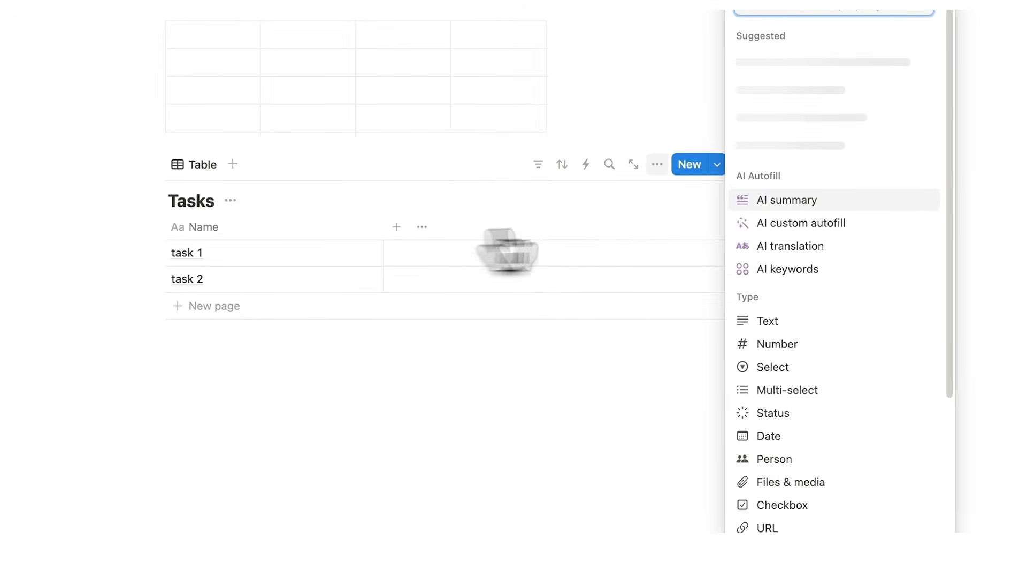
scroll(803, 246, down, 3)
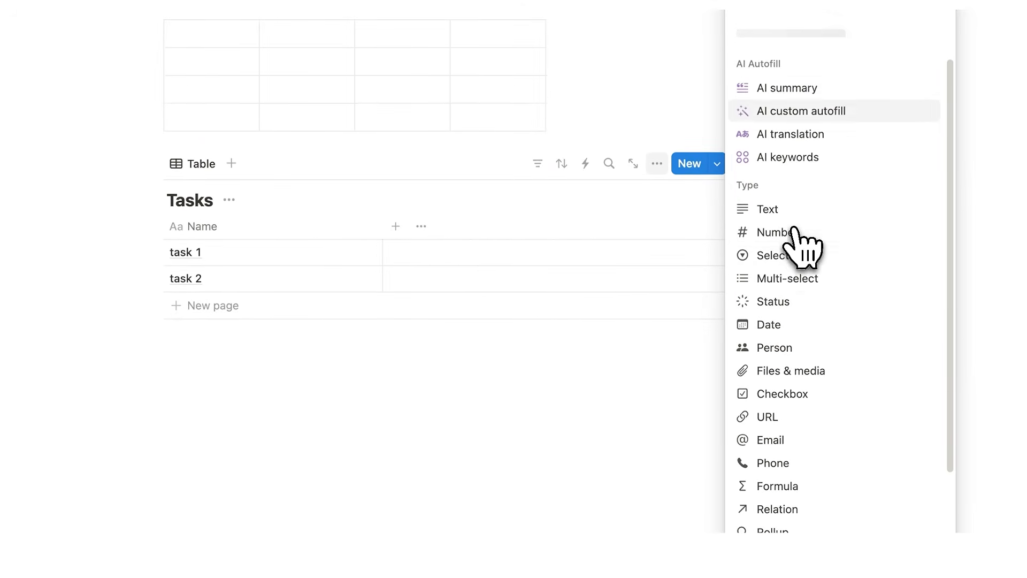
click(776, 405)
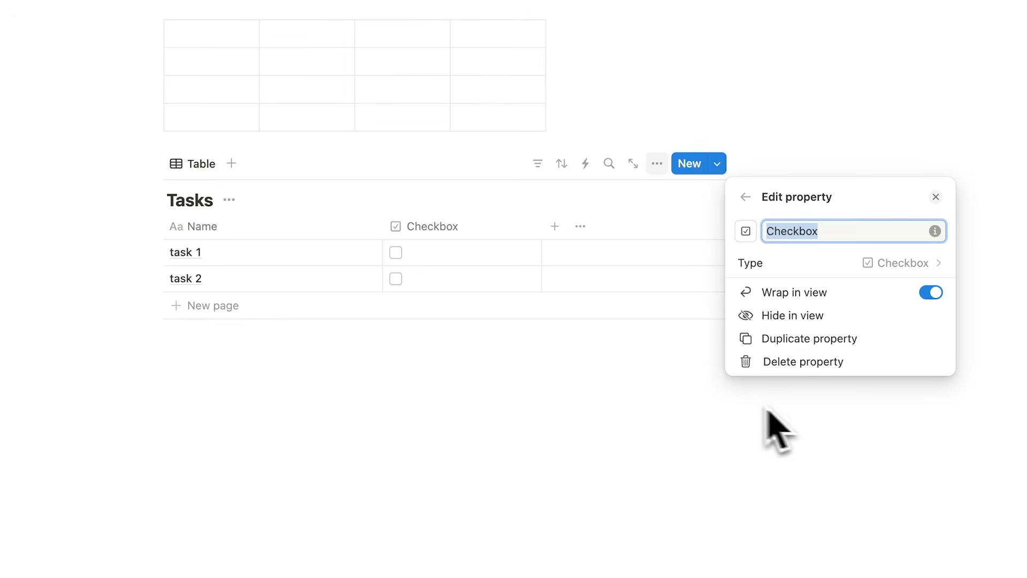
click(460, 442)
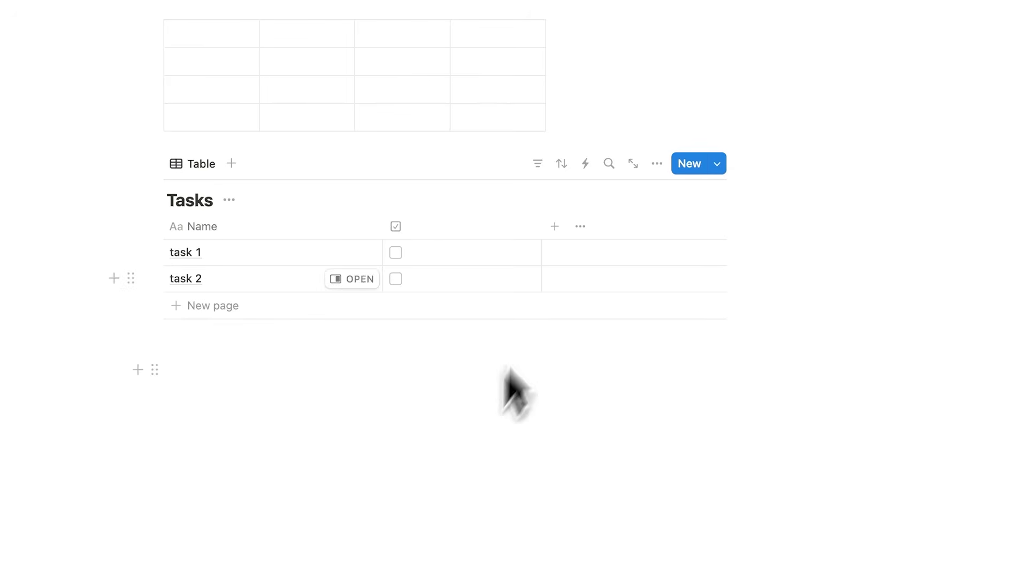
drag(541, 229, 217, 234)
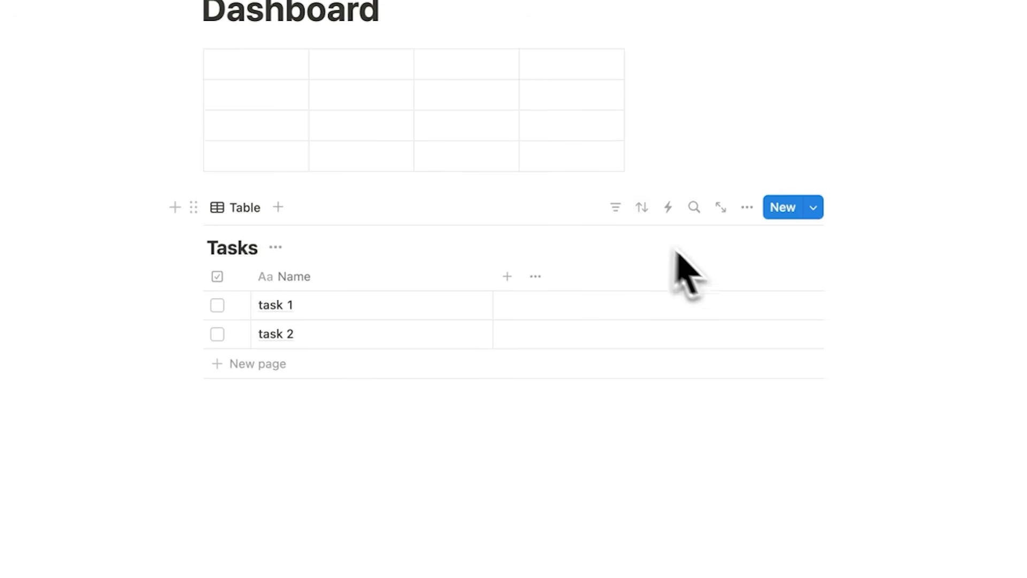
click(746, 207)
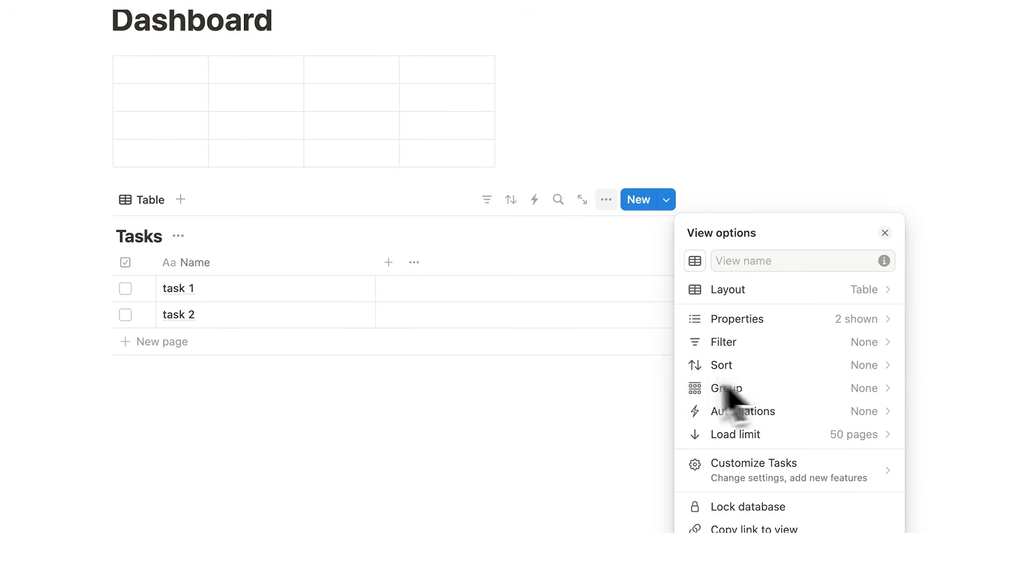
click(544, 408)
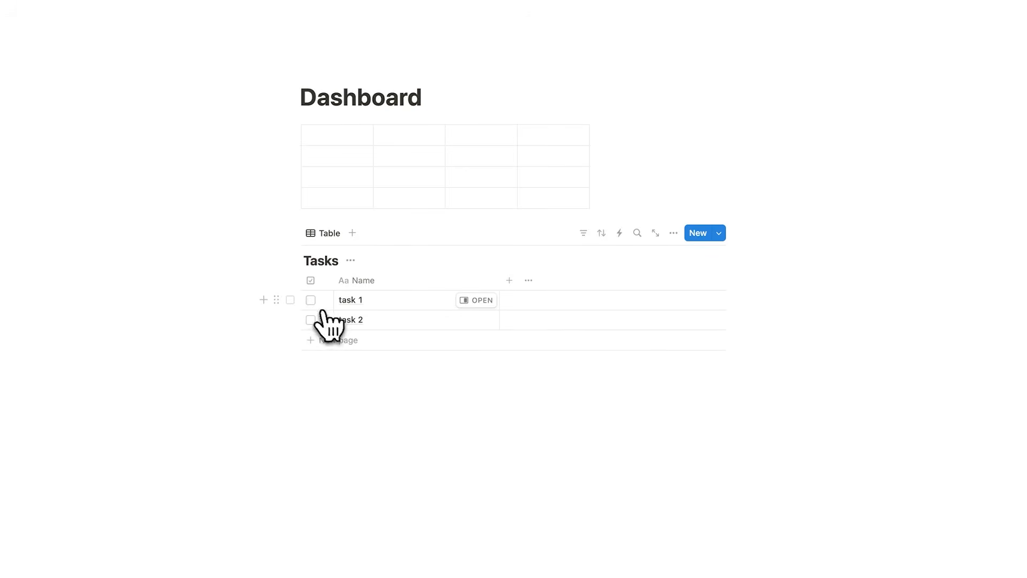
Check off task 1 in the Tasks database and filter the view by the checkbox property to Unchecked.
click(311, 300)
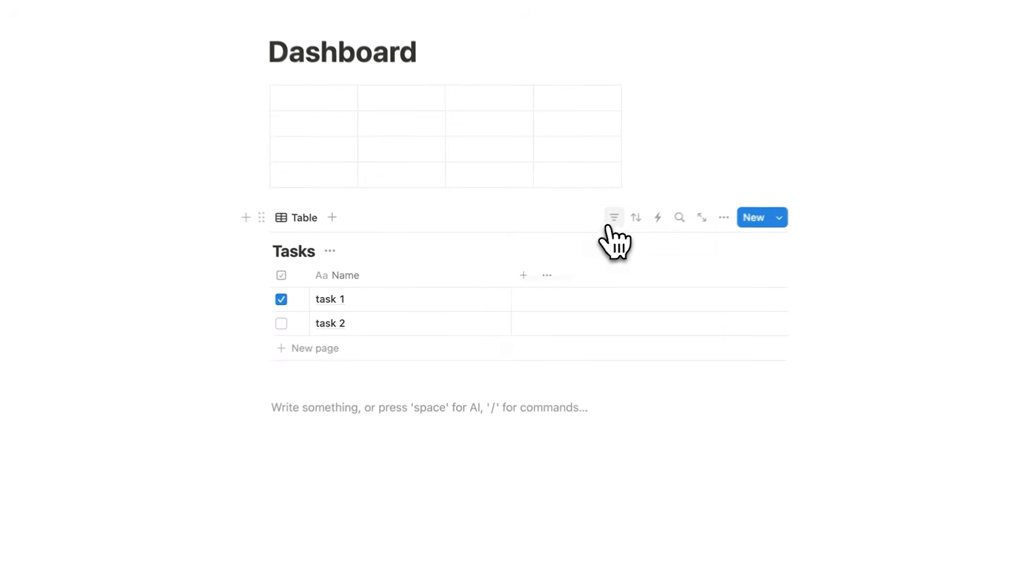
click(582, 235)
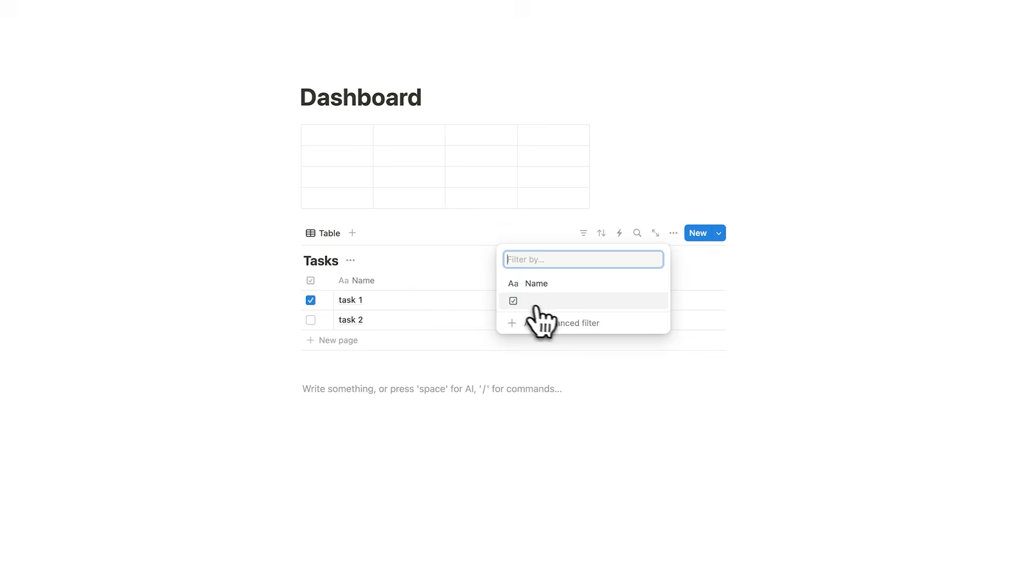
click(536, 303)
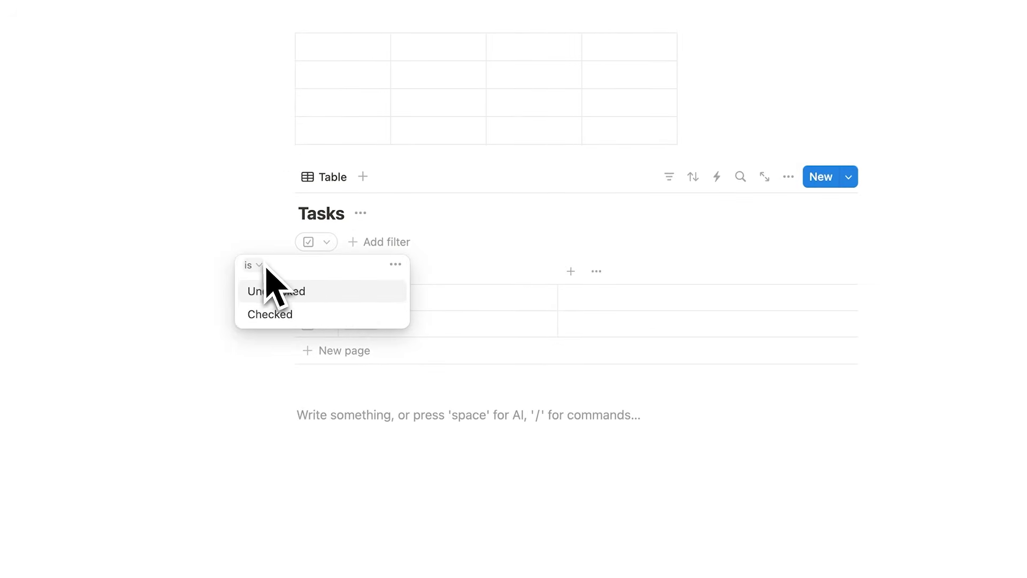
click(321, 293)
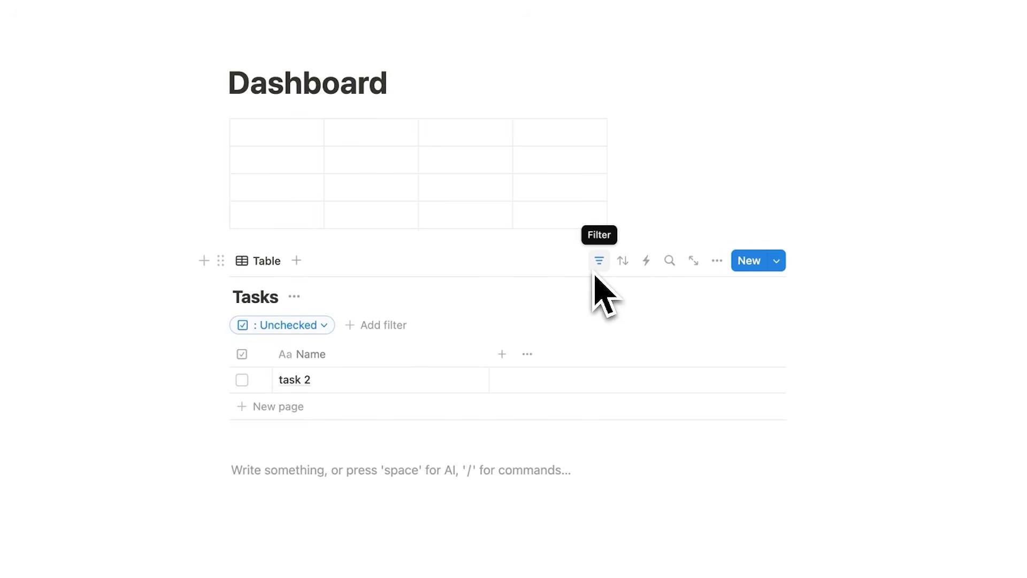
click(717, 260)
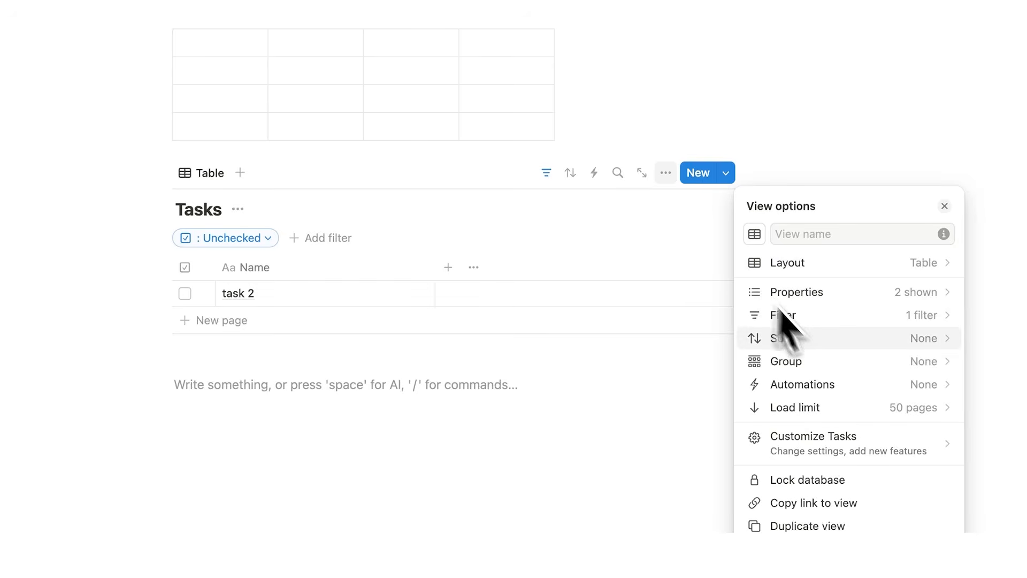
click(541, 387)
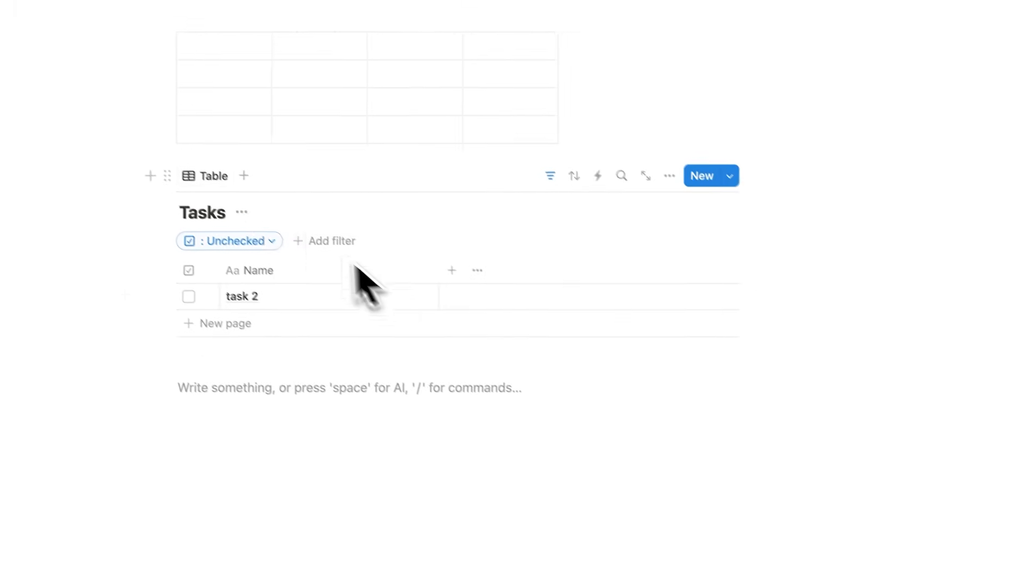
Duplicate the Tasks database's table view and name the copy all tasks.
click(267, 214)
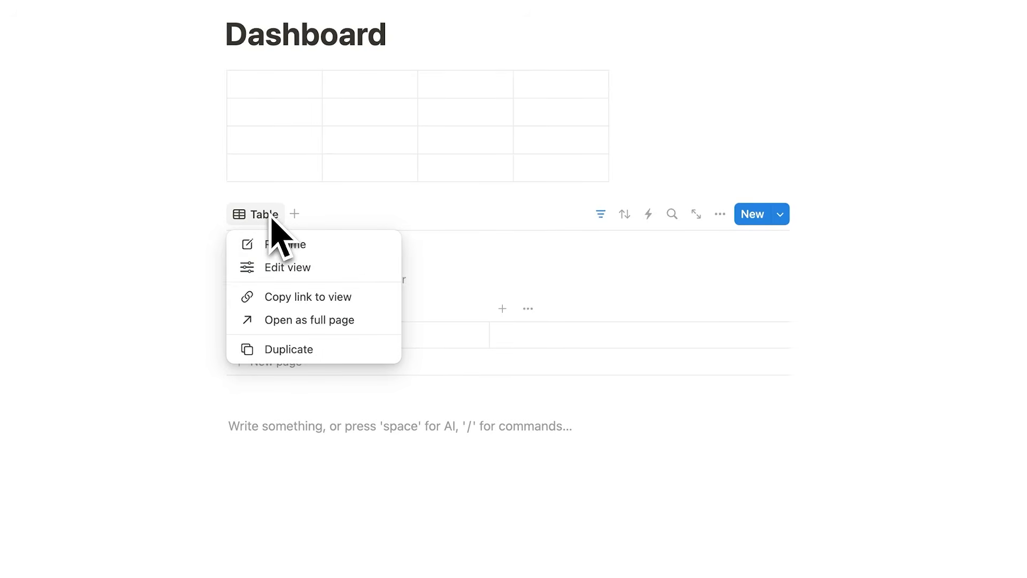
click(275, 348)
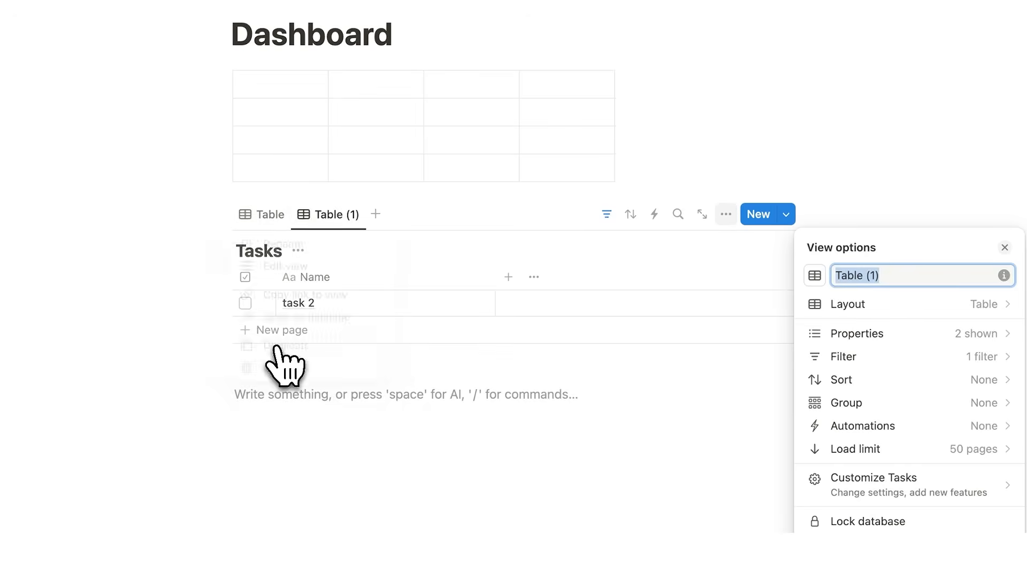
text(all tasks)
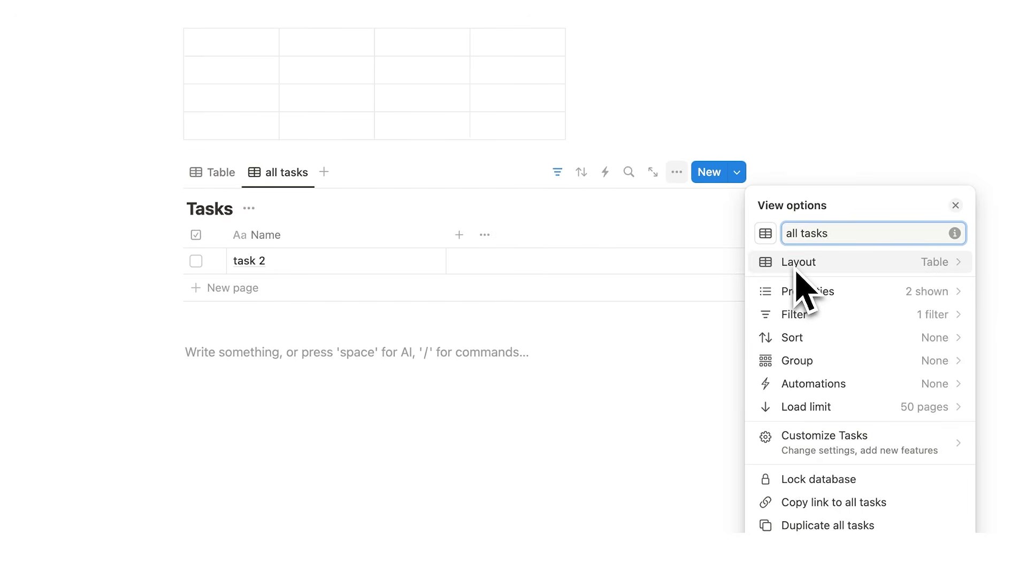
key(Escape)
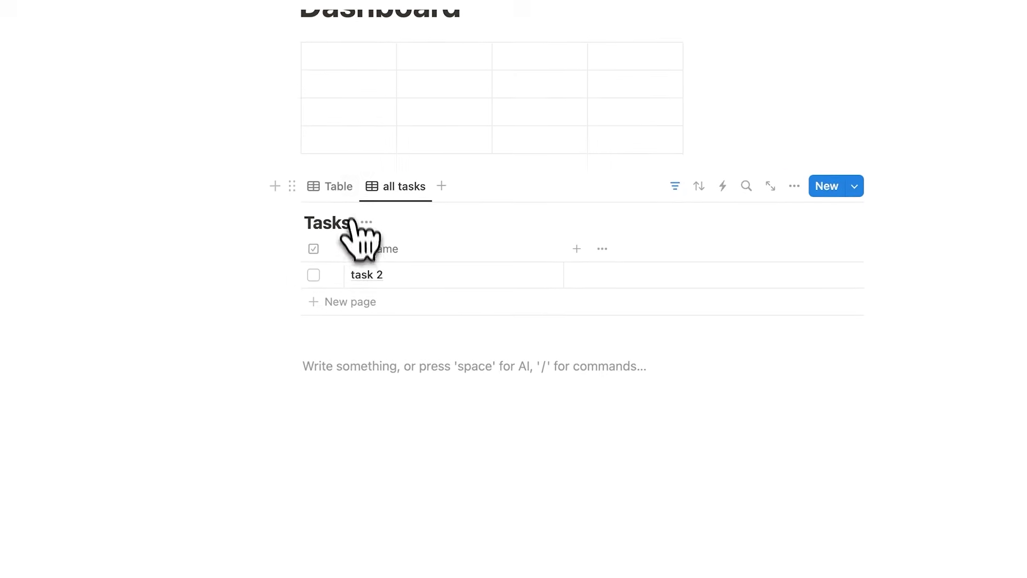
Rename the original filtered Table view of the Tasks database to uncompleted.
click(234, 180)
click(236, 182)
click(354, 217)
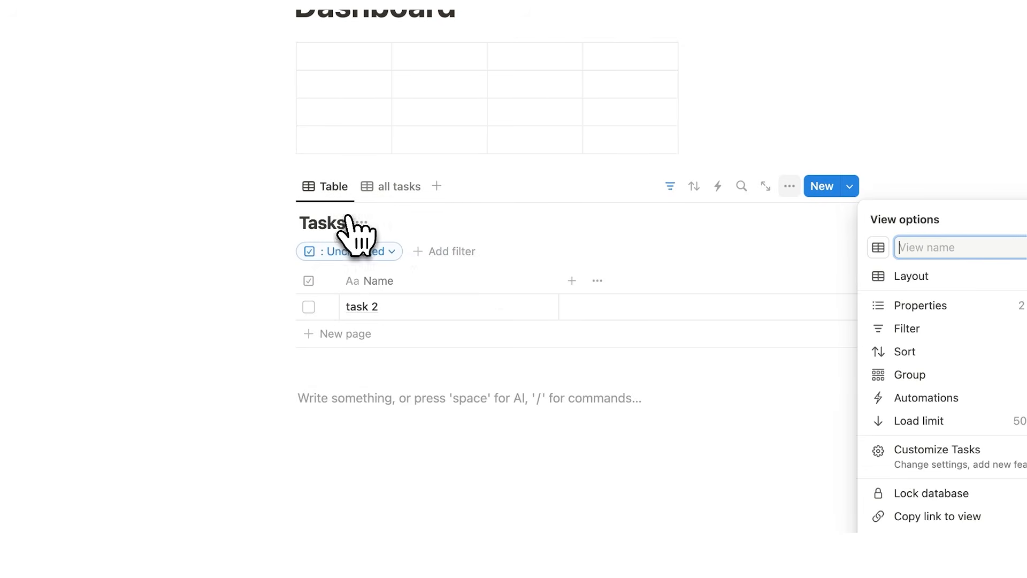
text(uncompleted)
key(Escape)
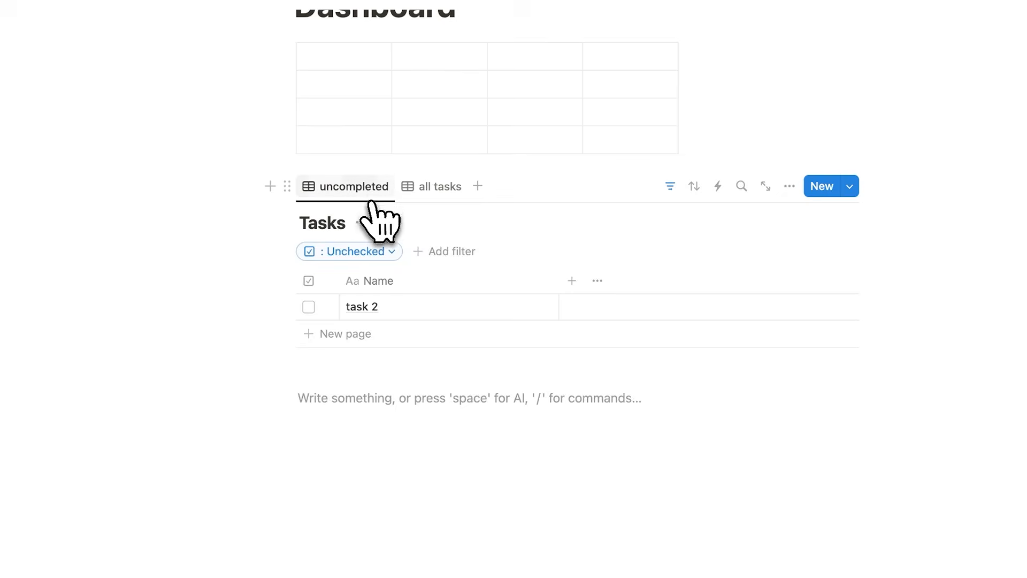
Switch between the uncompleted and all tasks views to compare them, ending on all tasks.
click(407, 190)
click(364, 187)
click(425, 186)
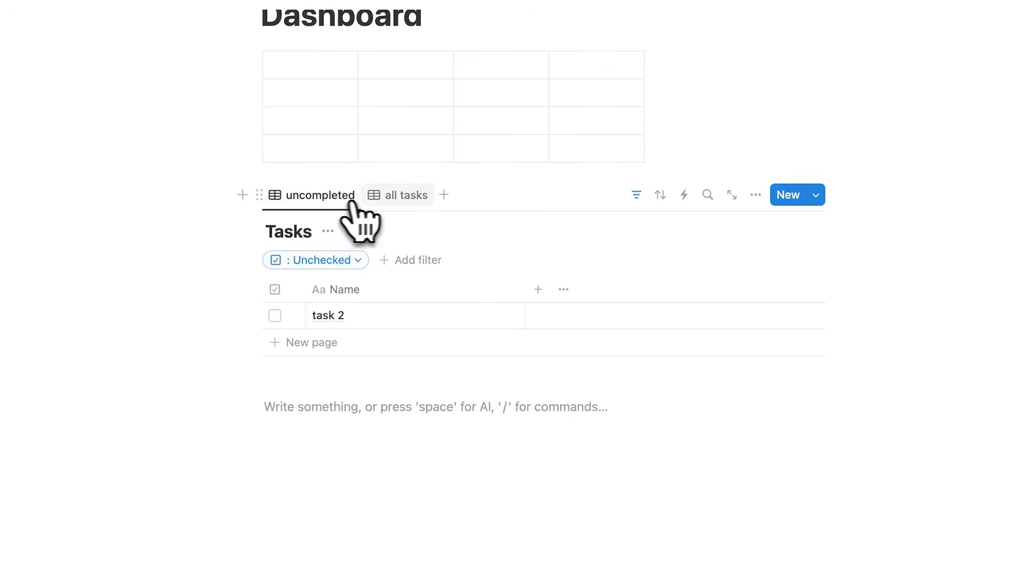
click(381, 202)
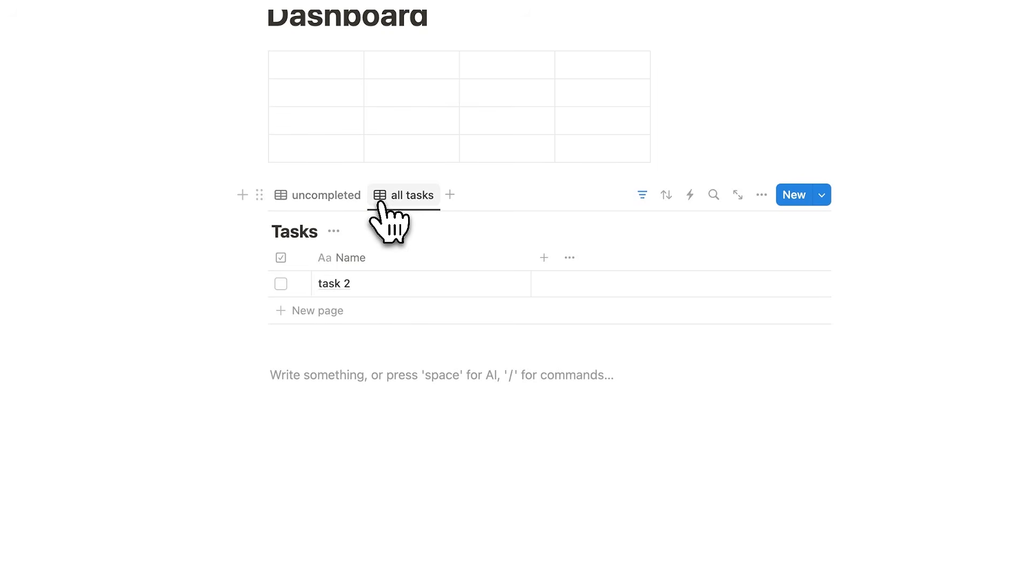
Clear the Unchecked value from the checkbox filter in the Tasks database's all tasks view.
click(639, 196)
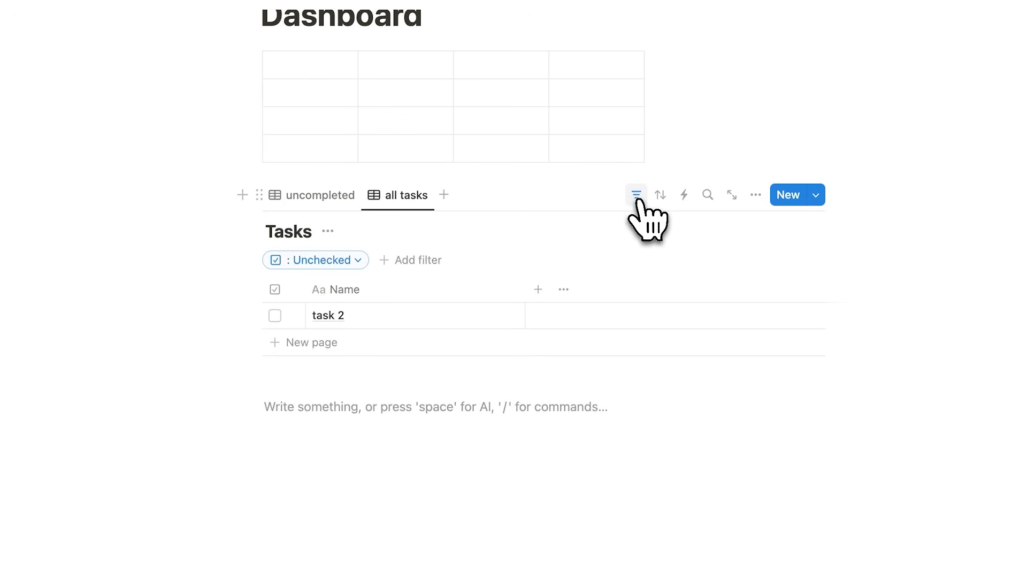
click(345, 262)
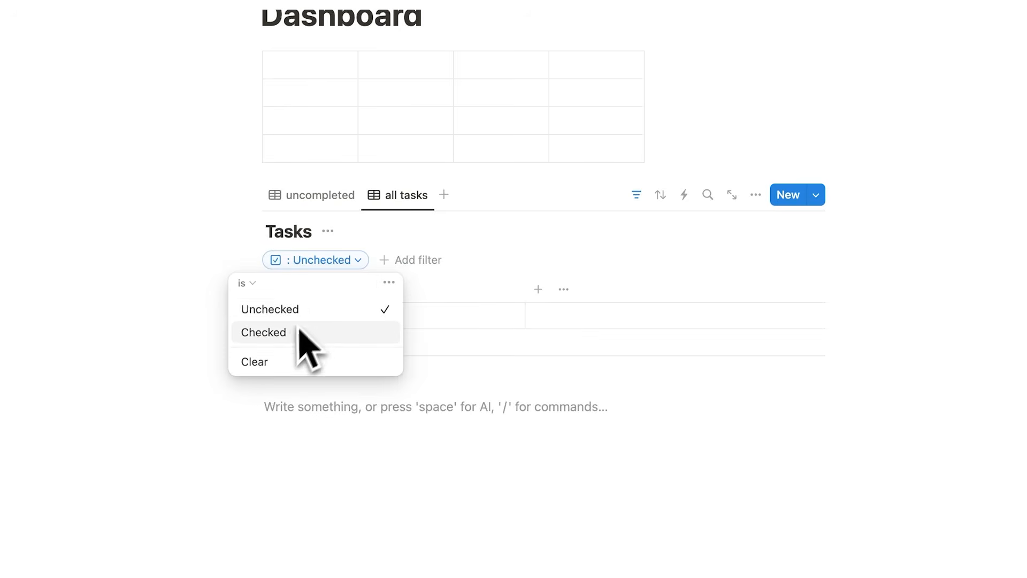
click(282, 362)
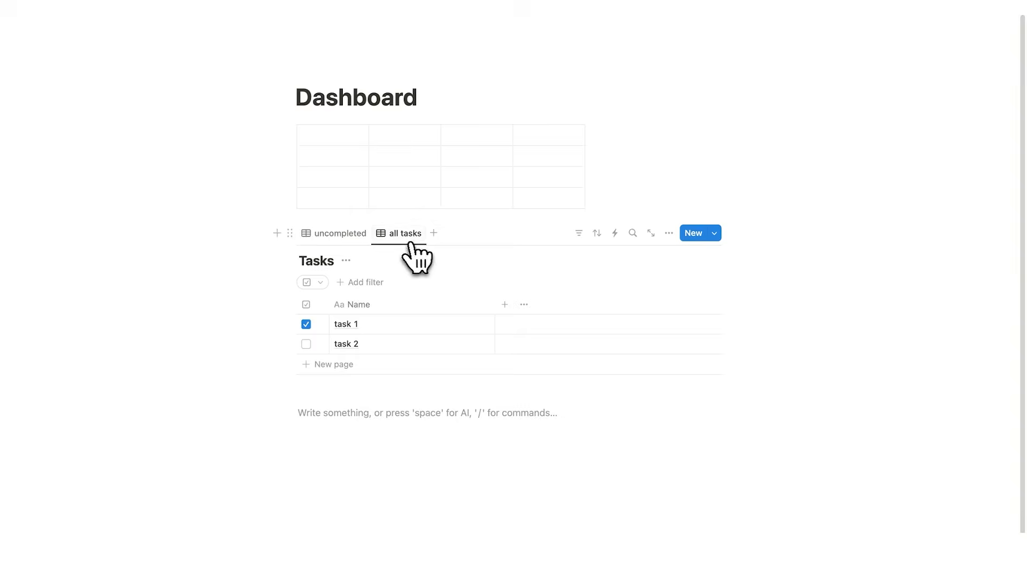
Group the all tasks view of the Tasks database by its checkbox property.
click(669, 233)
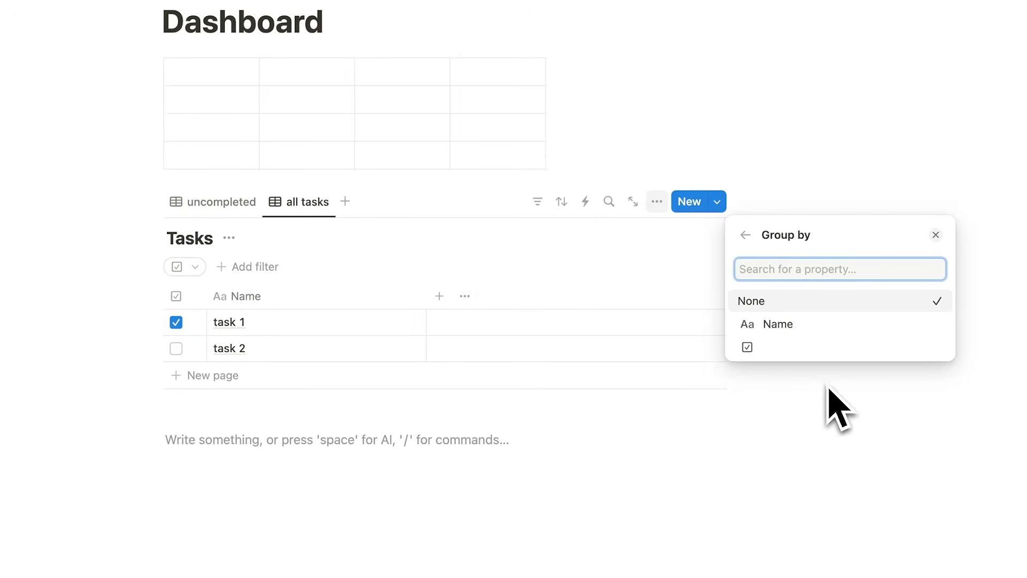
click(771, 353)
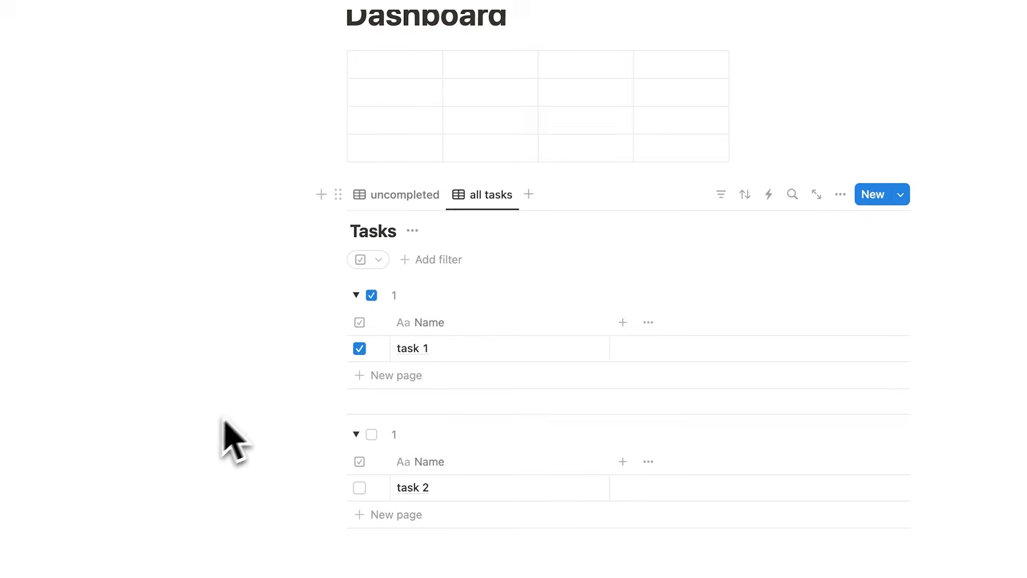
scroll(258, 396, down, 3)
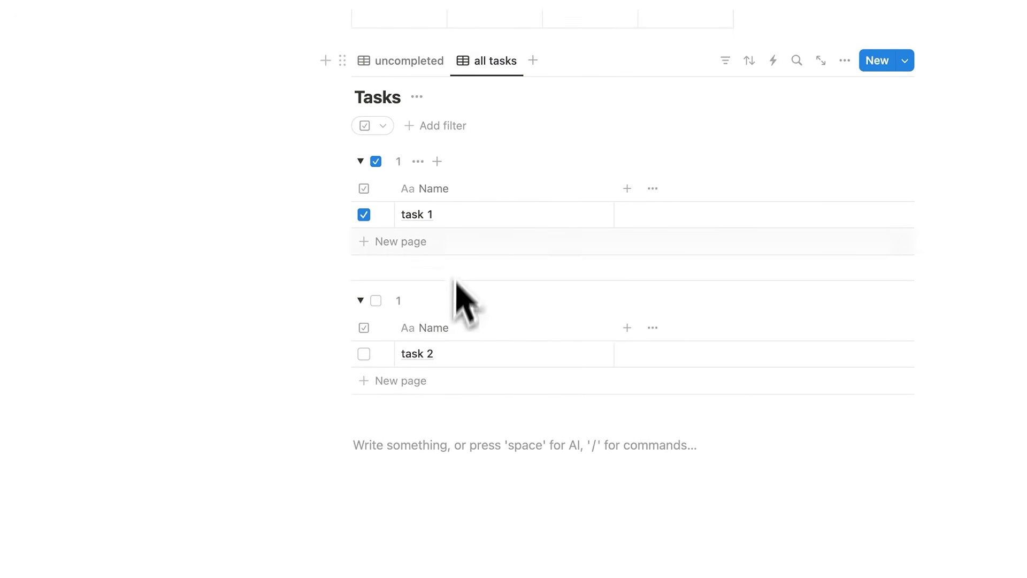
Collapse and re-expand the checked and unchecked groups in the all tasks view.
click(361, 161)
click(361, 257)
click(361, 295)
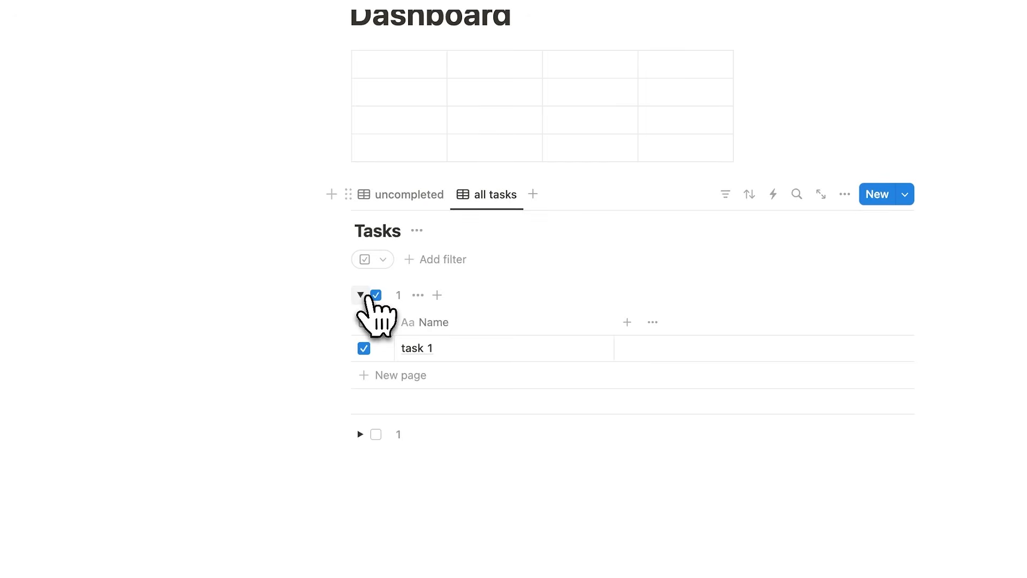
click(360, 434)
scroll(535, 288, down, 3)
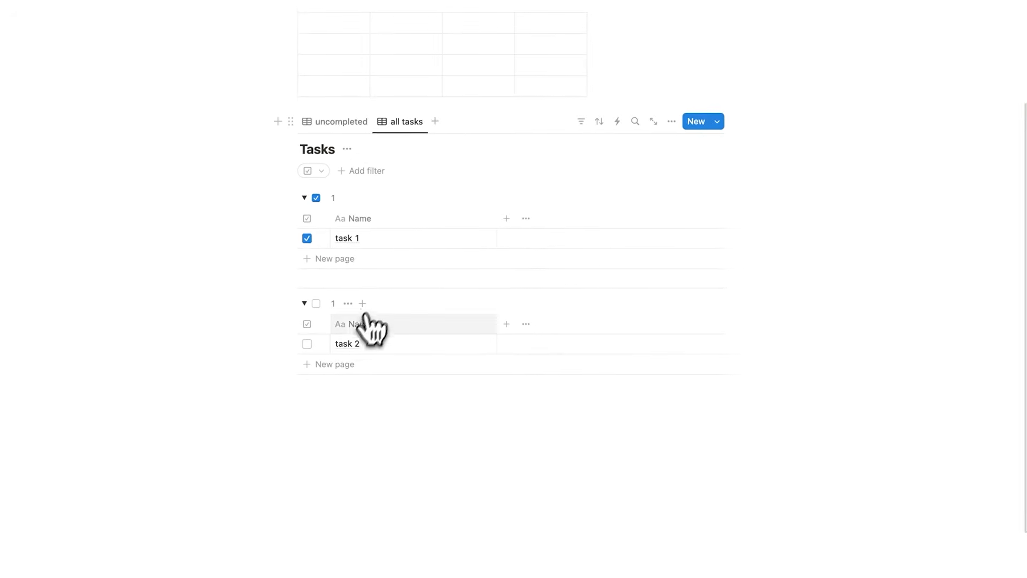
Switch between the uncompleted and all tasks views, ending on uncompleted.
click(349, 125)
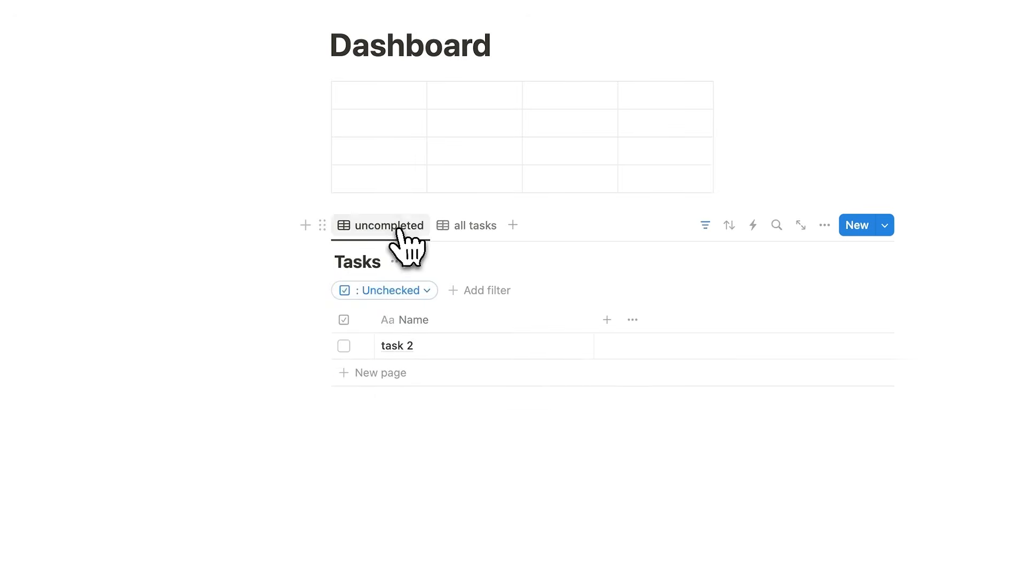
click(461, 226)
click(409, 229)
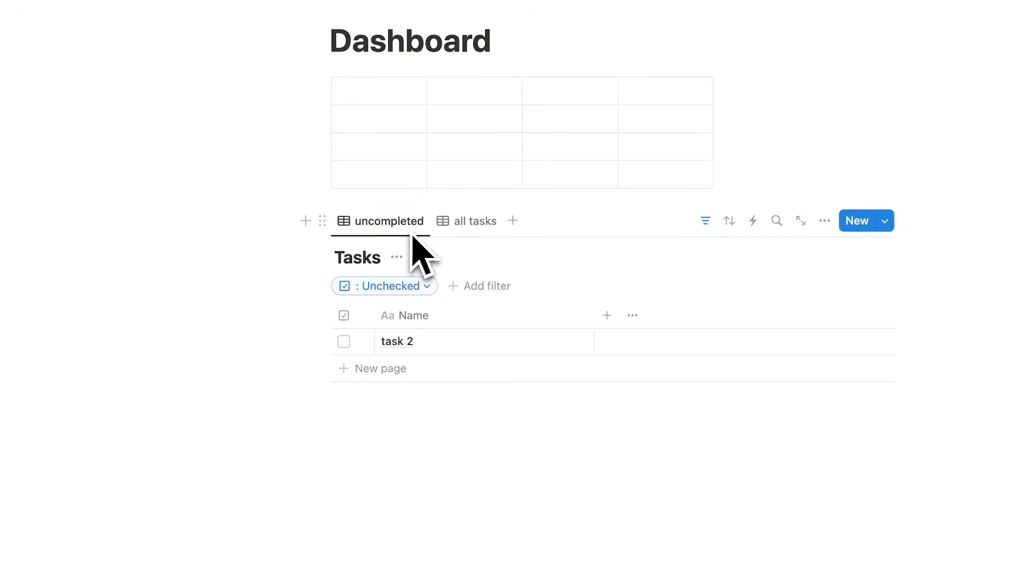
Add a new entry named task 3 in the uncompleted view of the Tasks database.
click(383, 371)
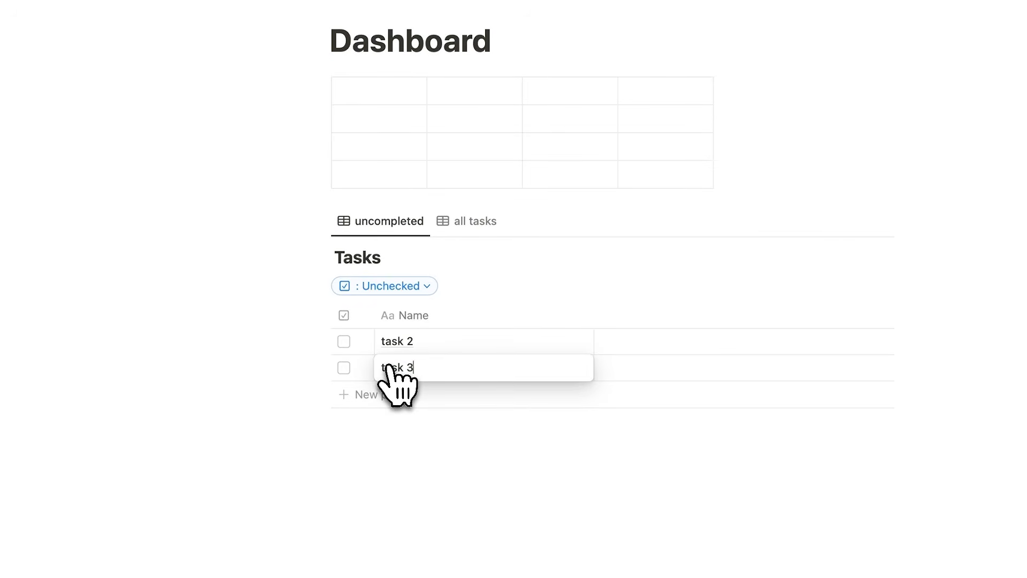
key(Escape)
click(446, 458)
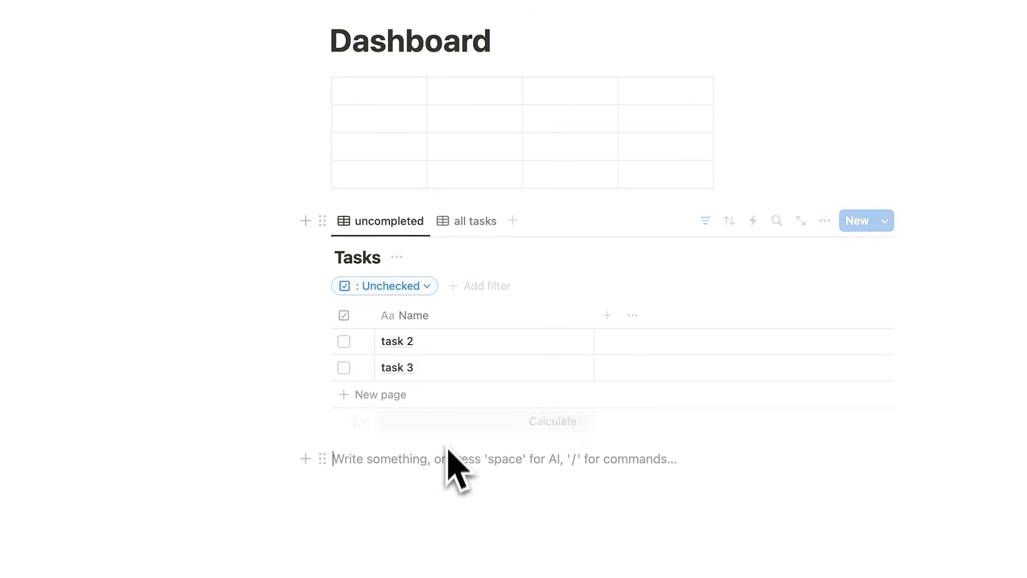
Review where task 3 is grouped in the all tasks view and return to the uncompleted view.
click(464, 223)
scroll(475, 235, down, 3)
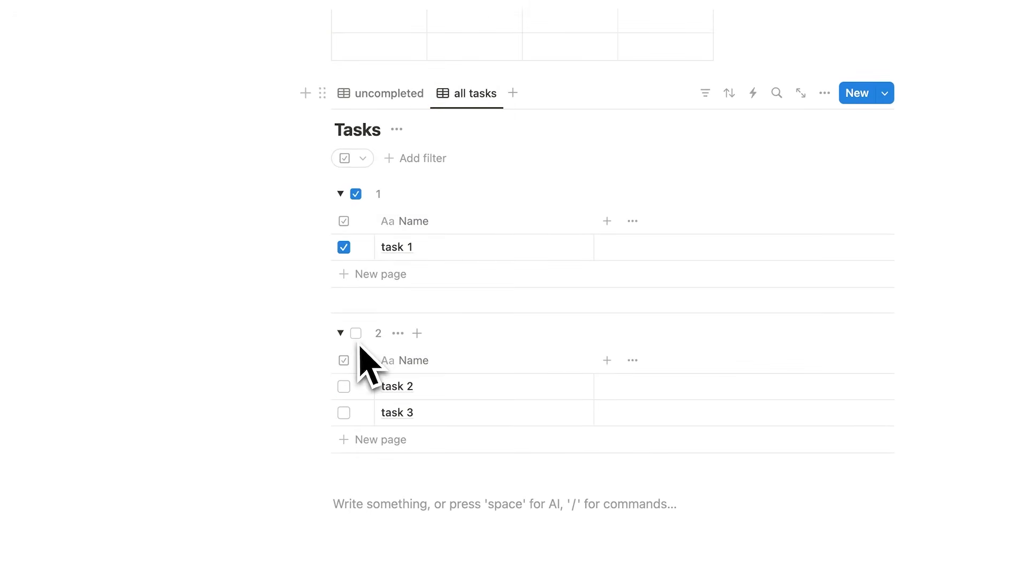
click(389, 94)
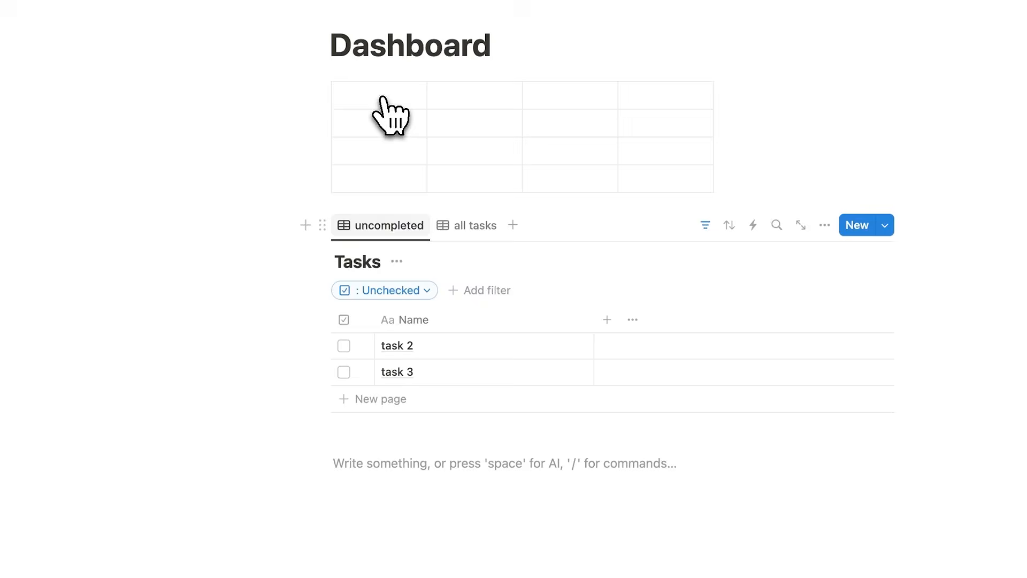
Check off task 3 in the uncompleted view and uncheck it again from the all tasks view.
click(343, 373)
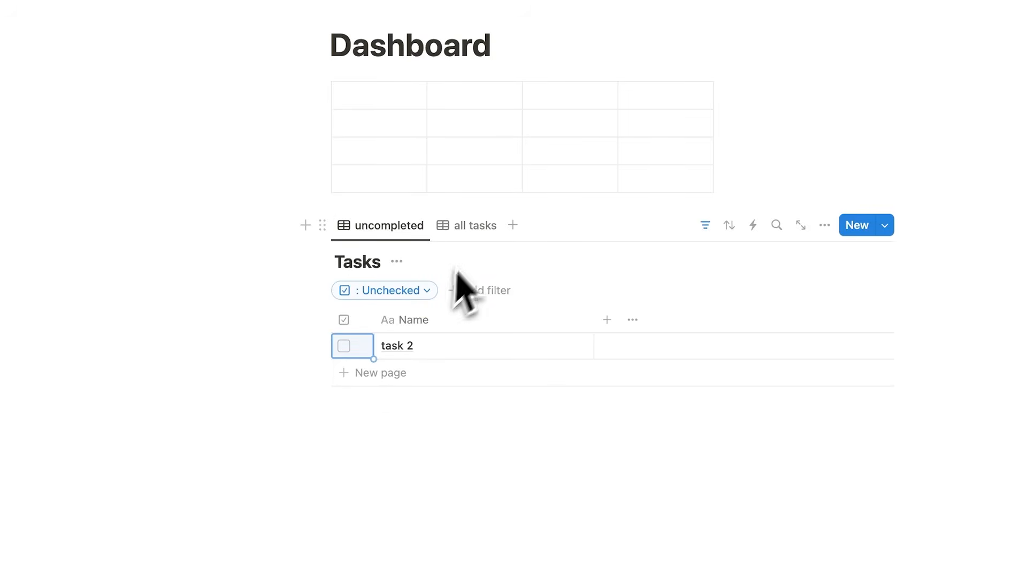
click(470, 225)
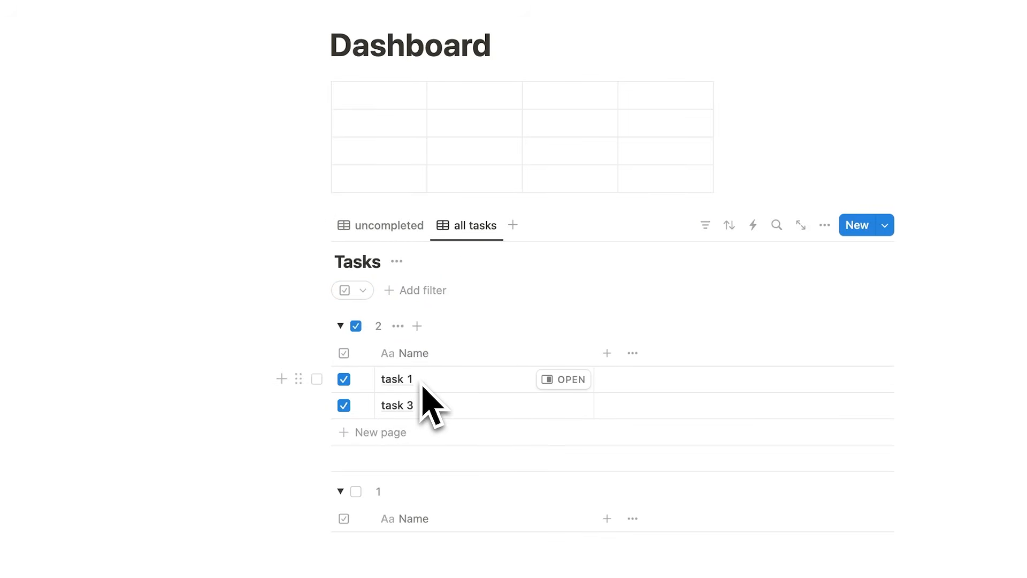
scroll(425, 401, down, 3)
click(344, 331)
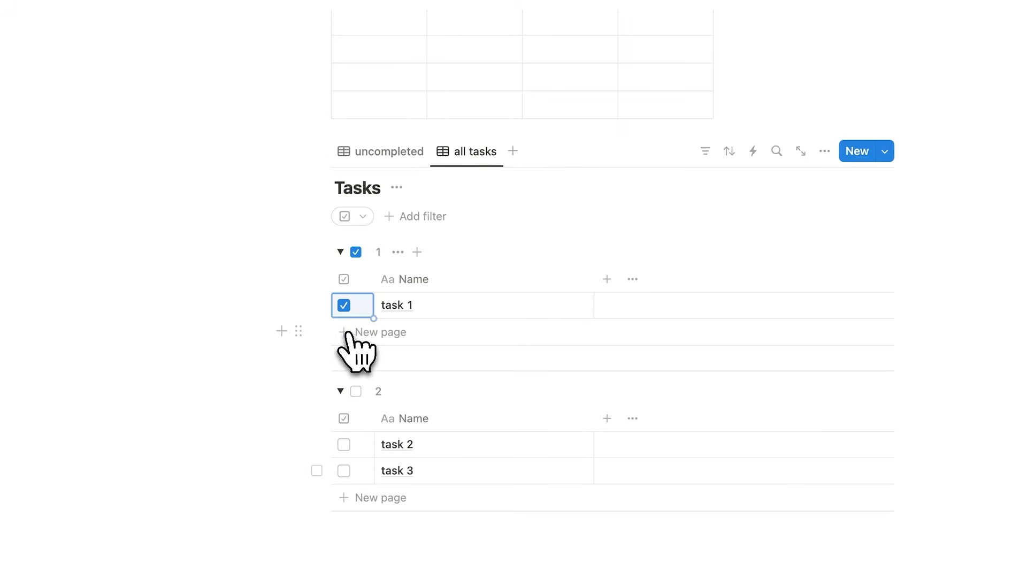
scroll(353, 343, down, 3)
click(826, 85)
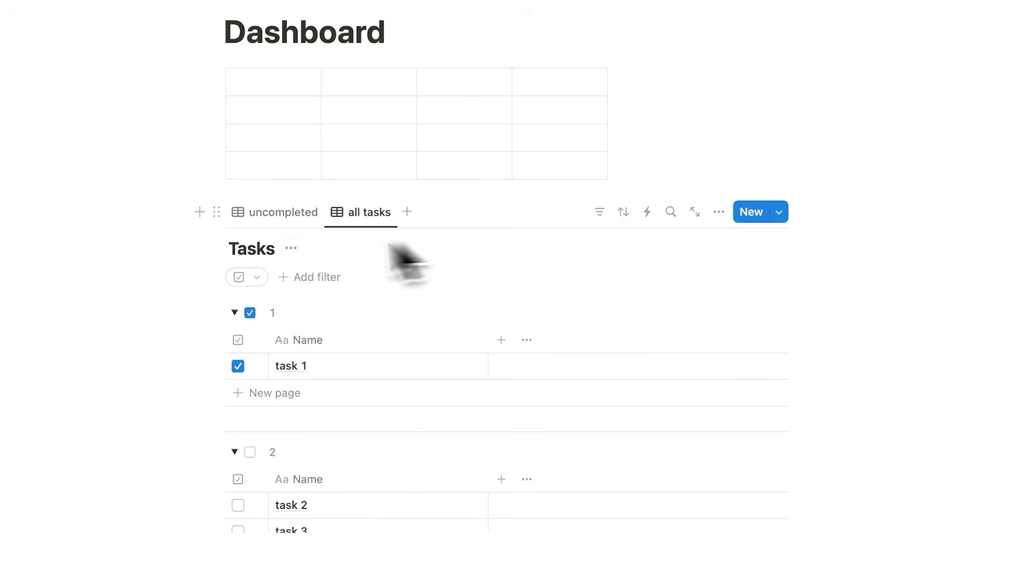
Add a Date property to the Tasks database from the uncompleted view.
click(268, 213)
scroll(266, 227, down, 1)
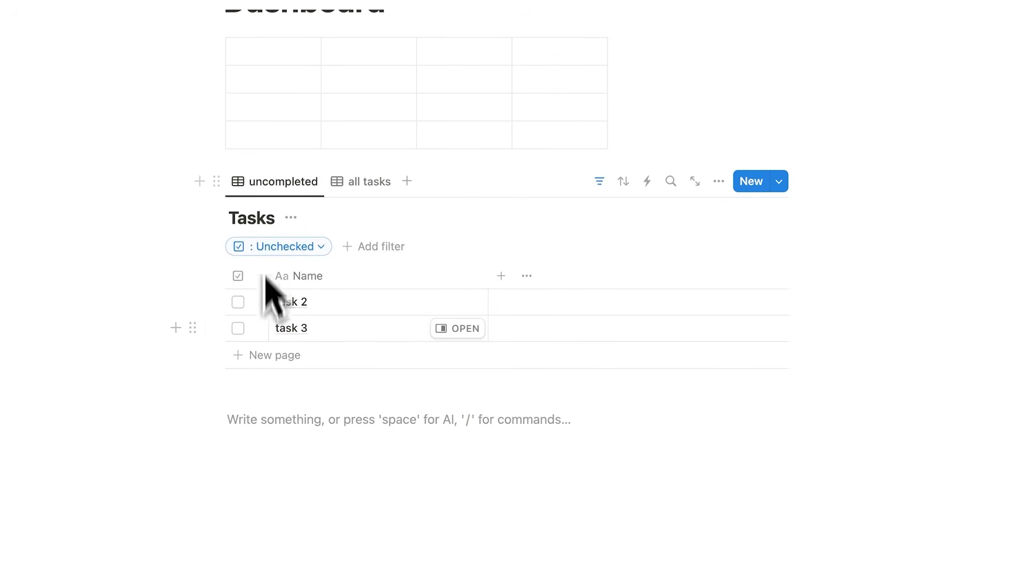
click(500, 276)
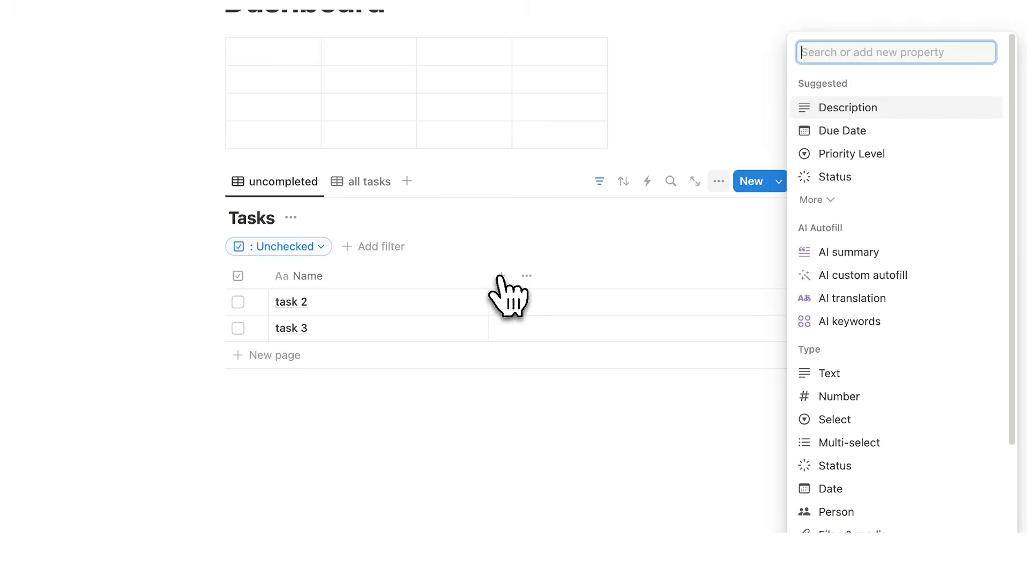
scroll(923, 274, down, 2)
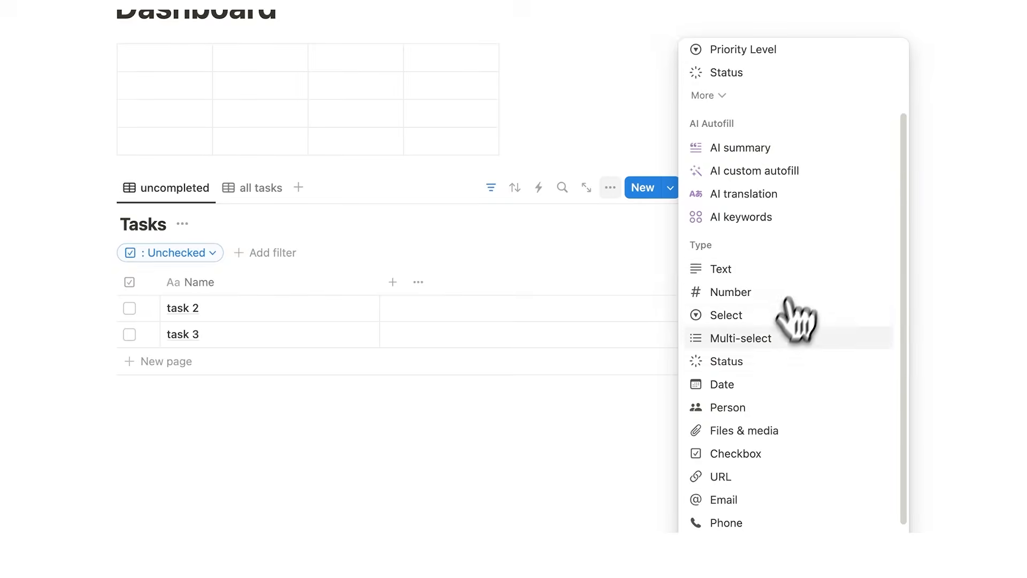
click(754, 384)
click(565, 451)
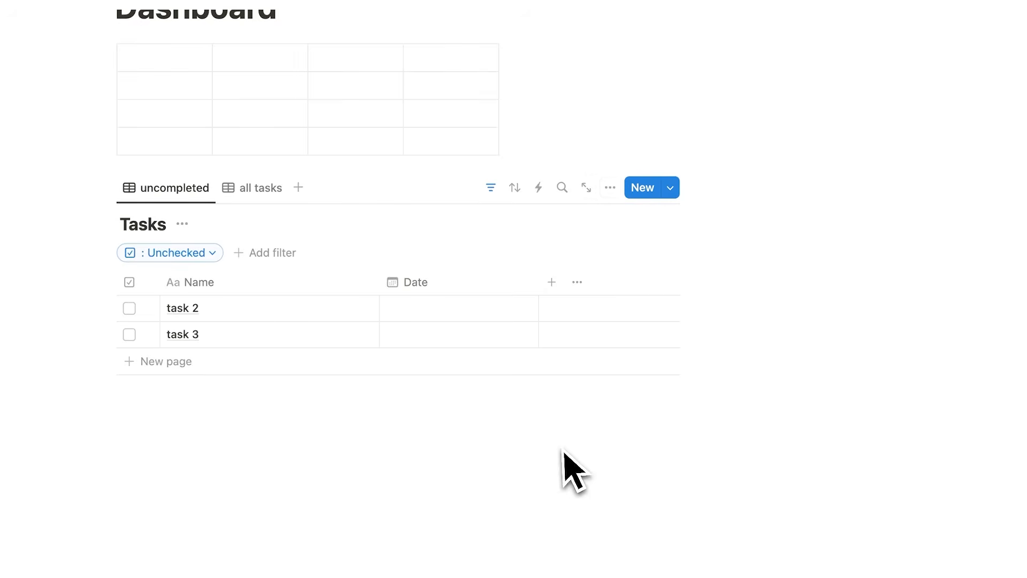
Set the date of task 2 to December 27, 2024 and of task 3 to December 26, 2024.
click(459, 313)
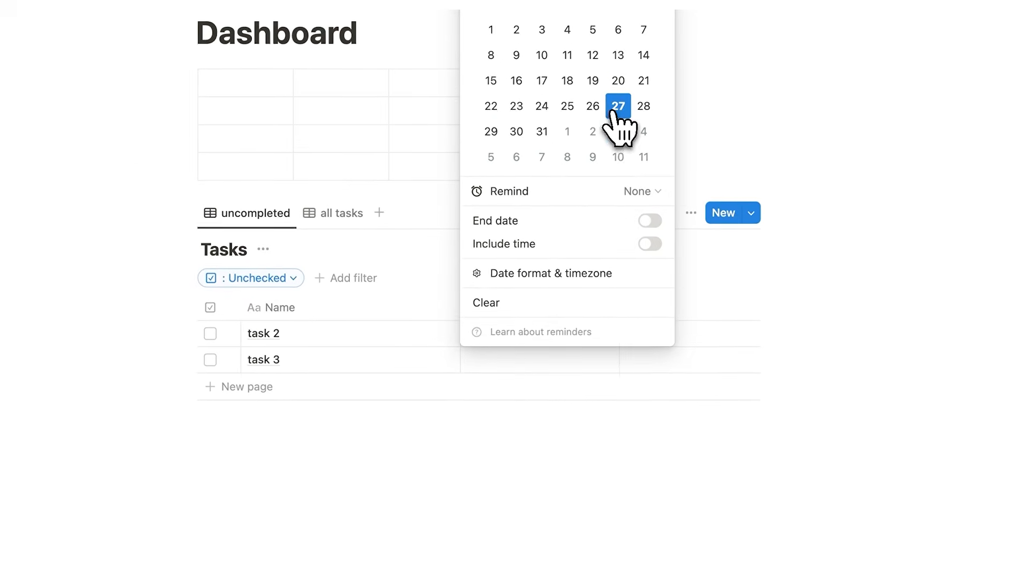
click(588, 104)
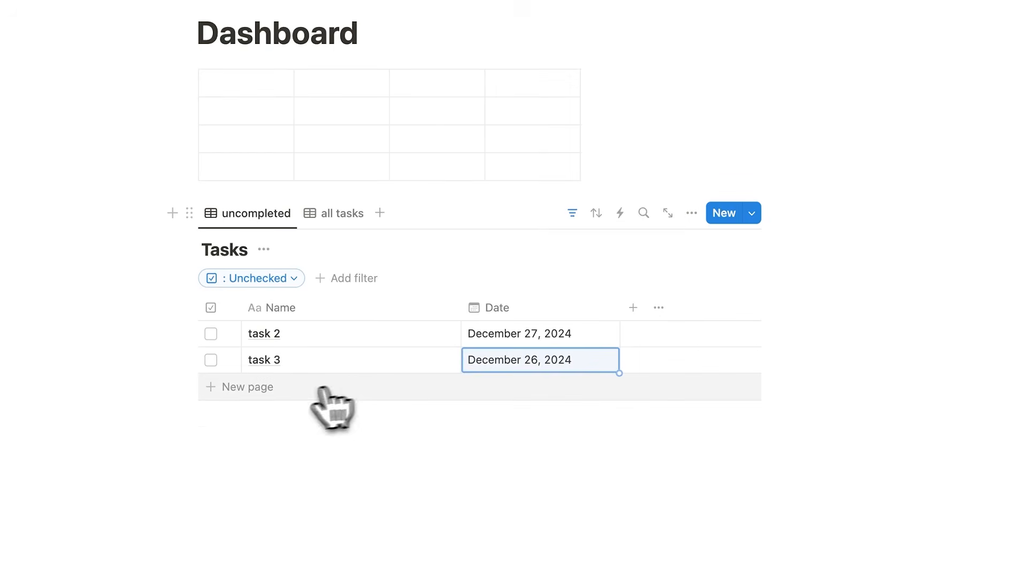
Add a new entry named task 4 with the date December 28, 2024 to the uncompleted view.
click(323, 394)
text(task 4)
click(551, 393)
click(644, 160)
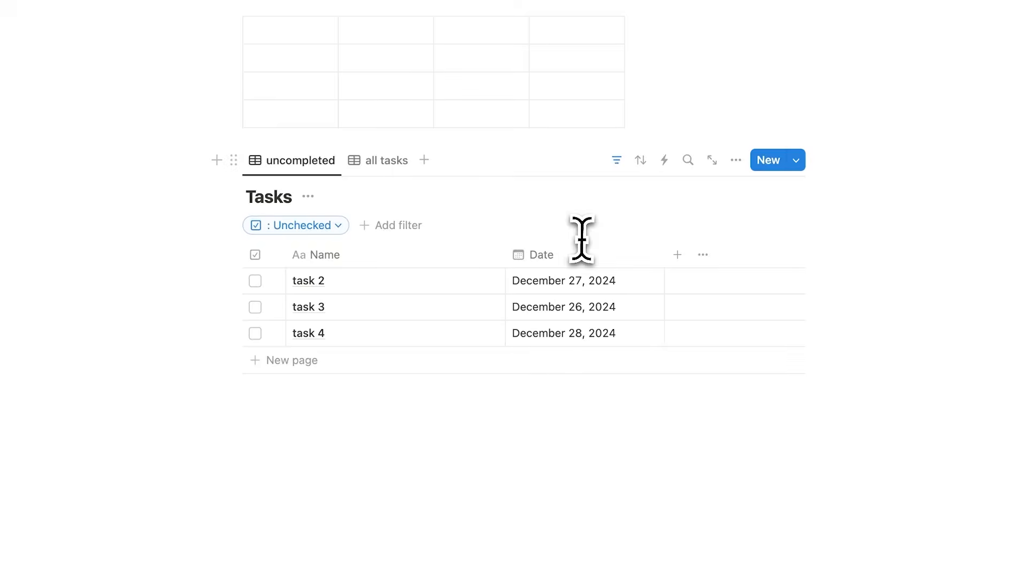
Move the Date column before Name and sort the uncompleted view by Date in descending order.
drag(599, 258, 374, 273)
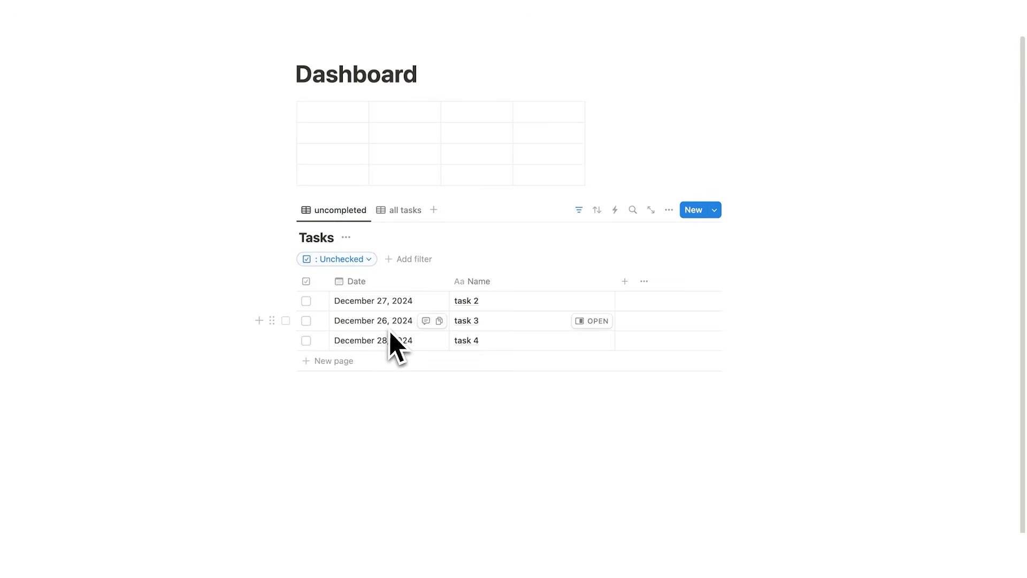
click(596, 210)
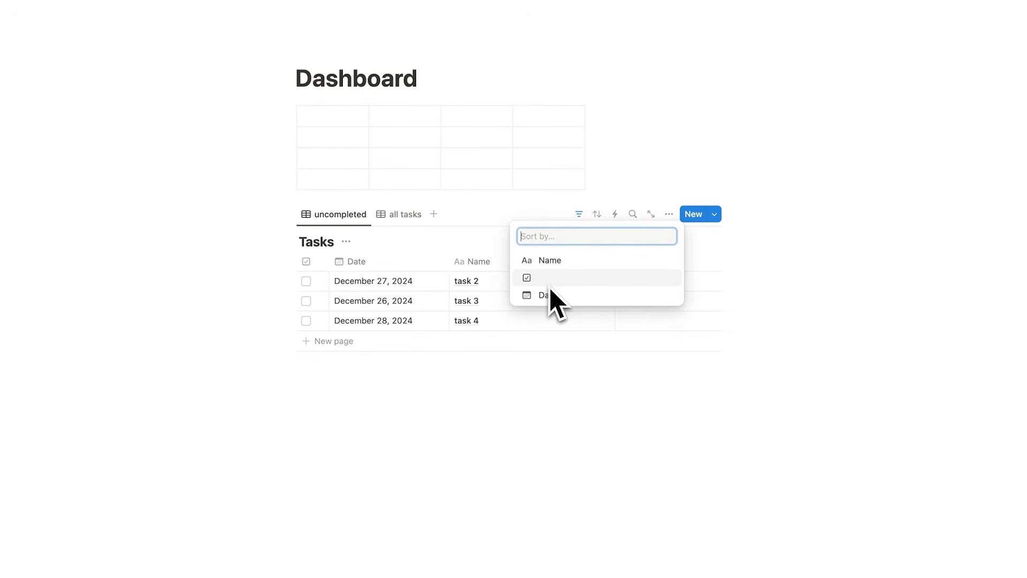
click(560, 297)
click(311, 224)
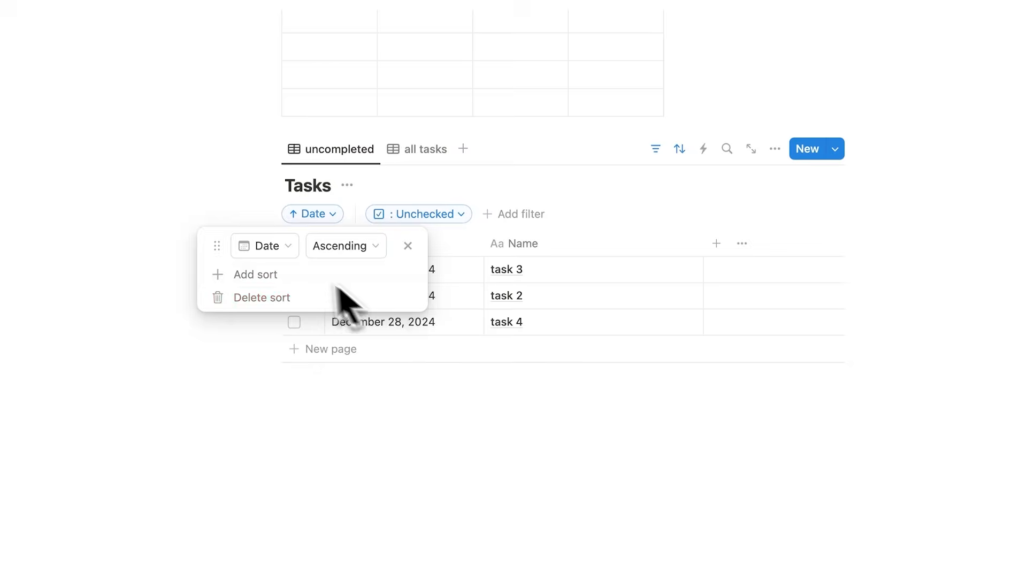
click(346, 247)
click(347, 295)
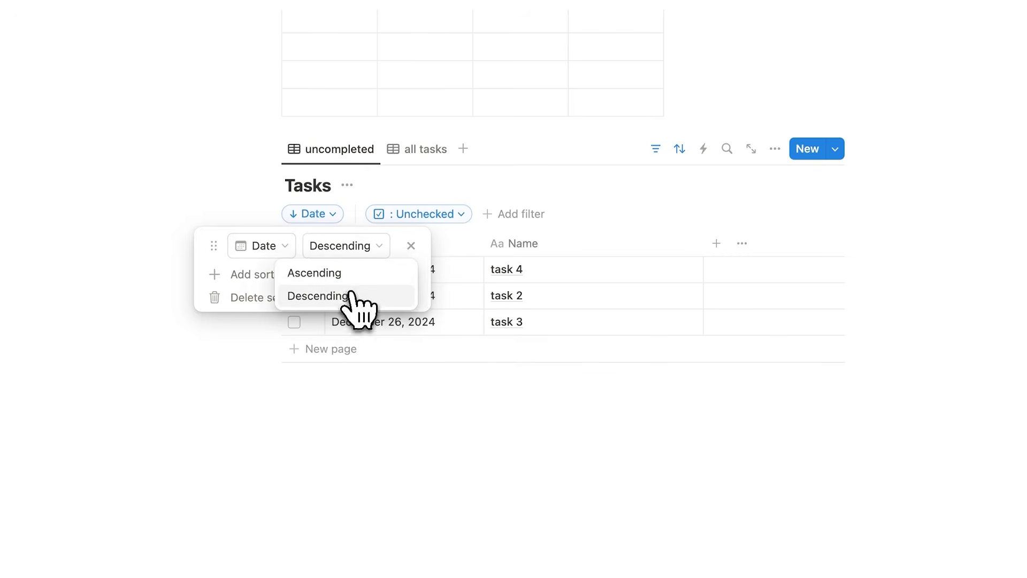
click(451, 381)
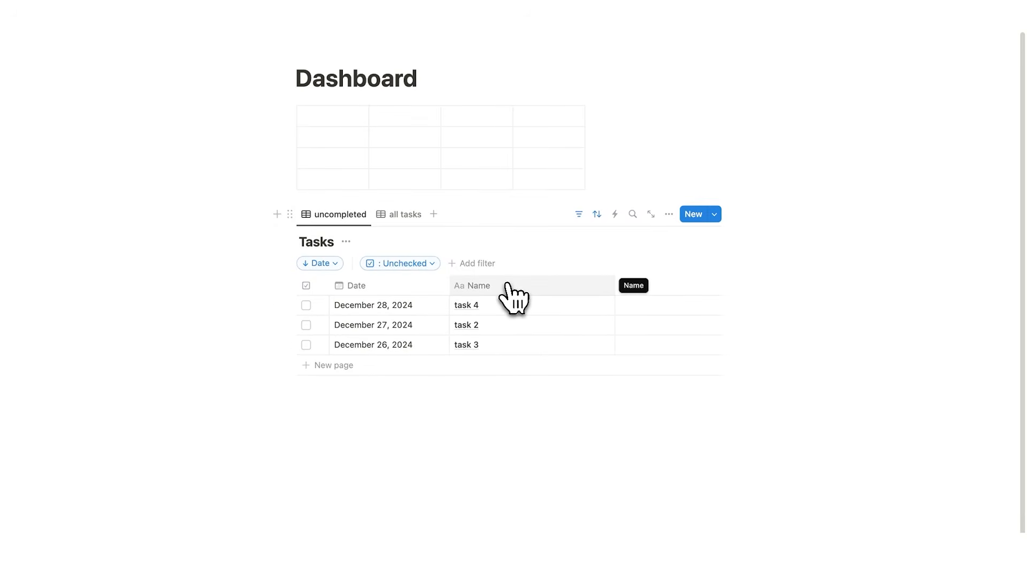
Add a new entry named task 5 with the date December 29, 2024 to the uncompleted view.
click(342, 365)
text(t)
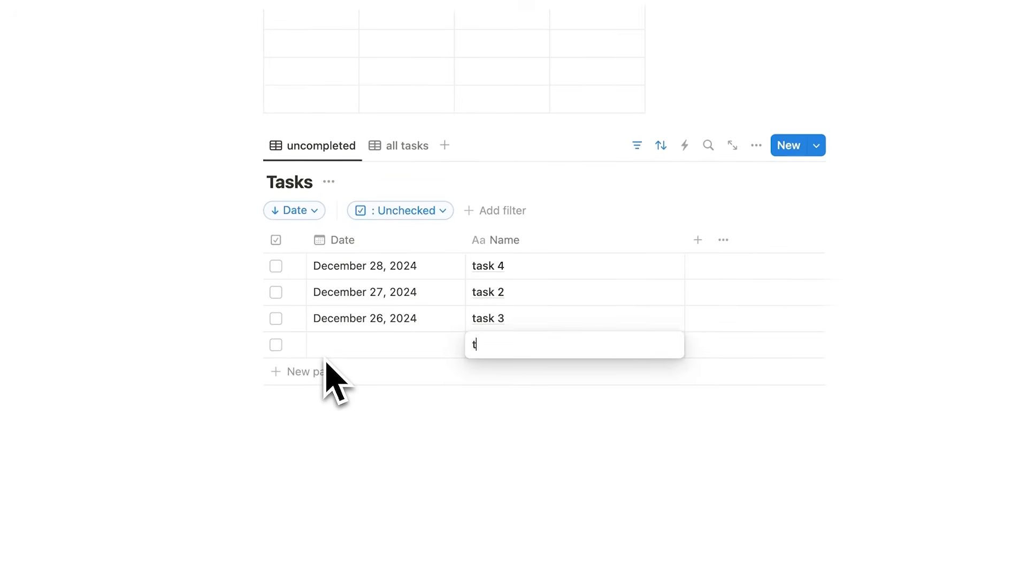
text(ask 5)
key(Return)
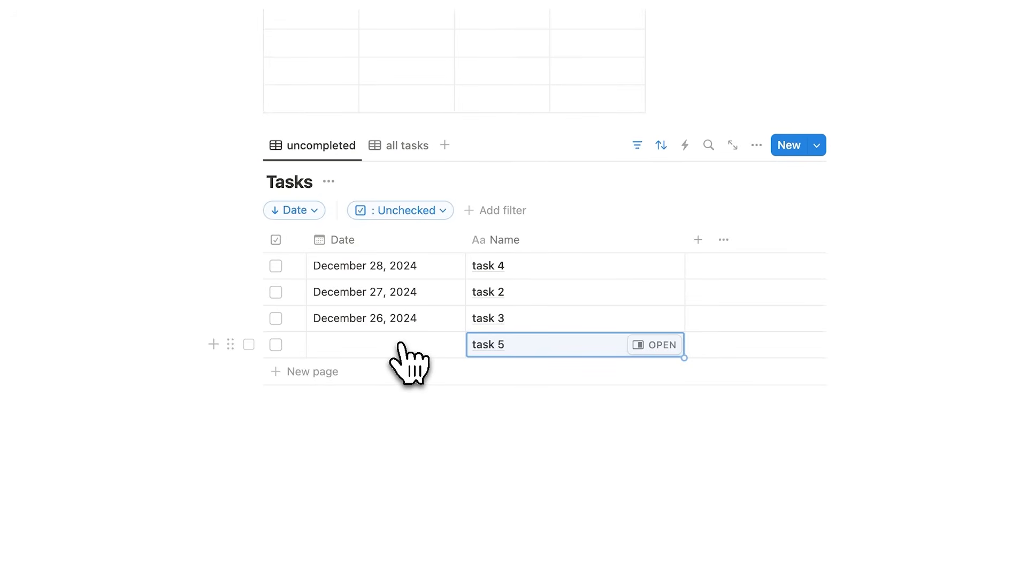
click(401, 345)
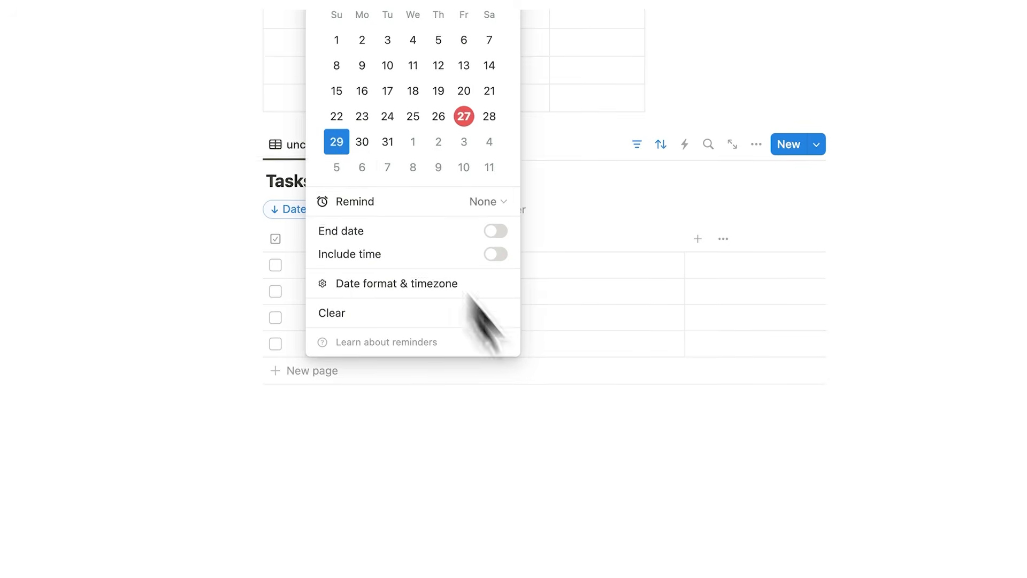
click(630, 508)
click(565, 467)
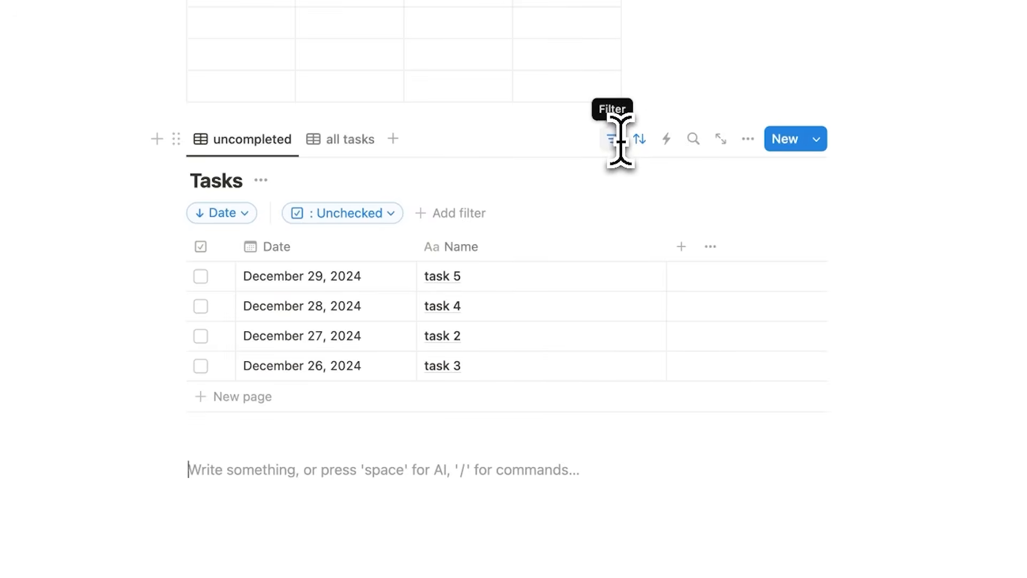
Open the view options of the Tasks database's uncompleted view.
click(748, 139)
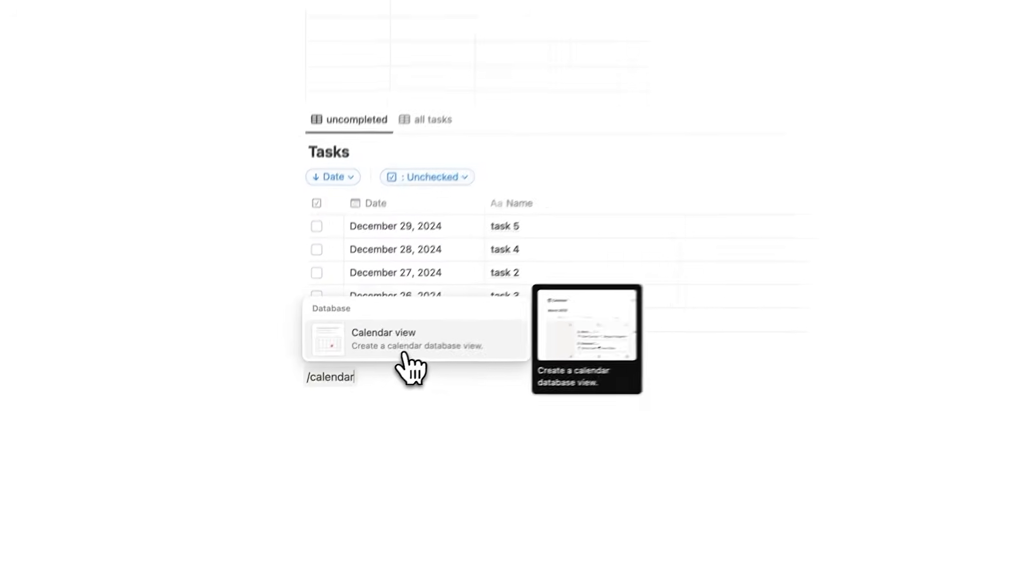
Insert a calendar view below the uncompleted table, linked to the existing Tasks database on the Dashboard page.
click(381, 369)
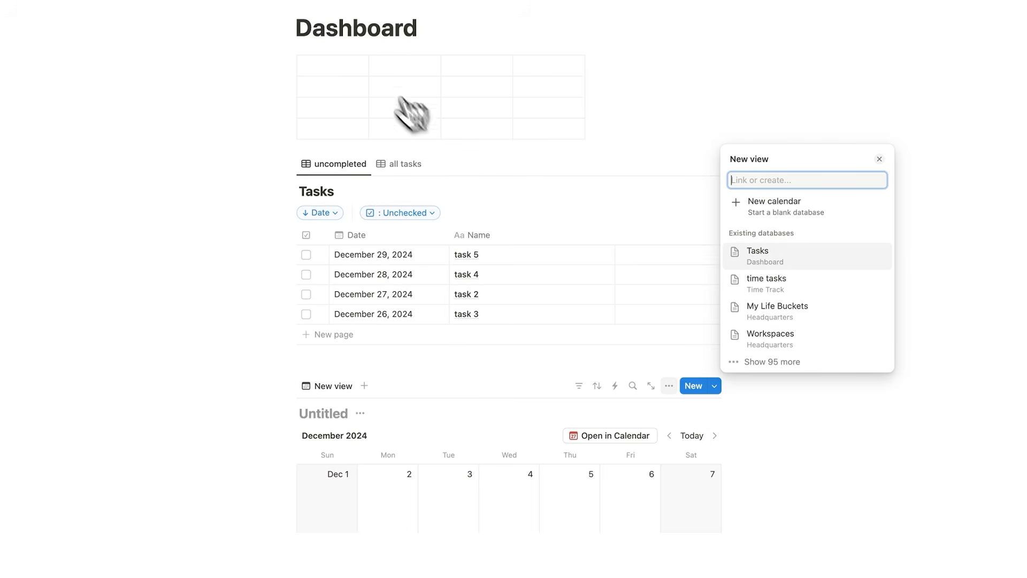
click(757, 255)
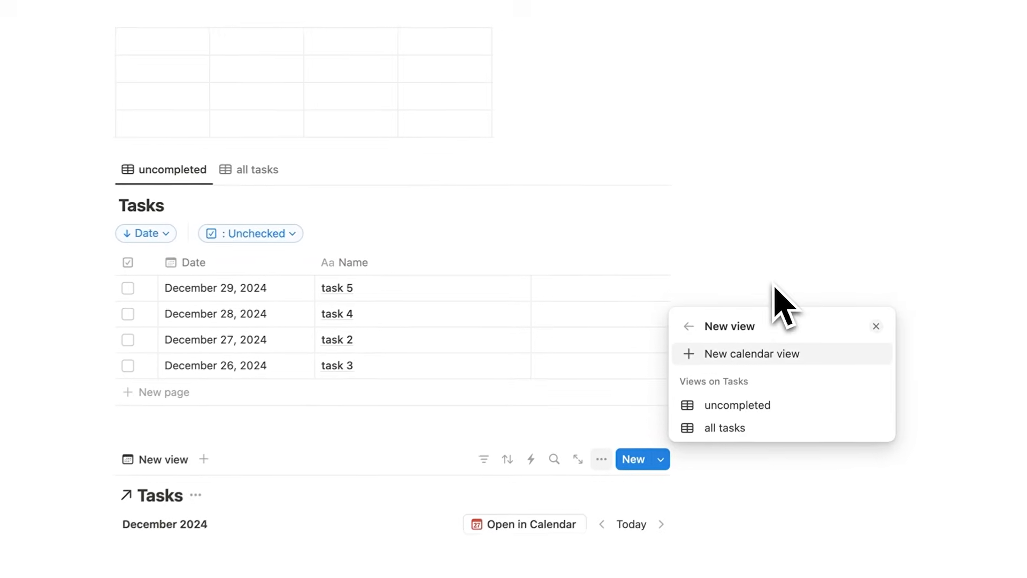
click(882, 232)
scroll(887, 275, down, 7)
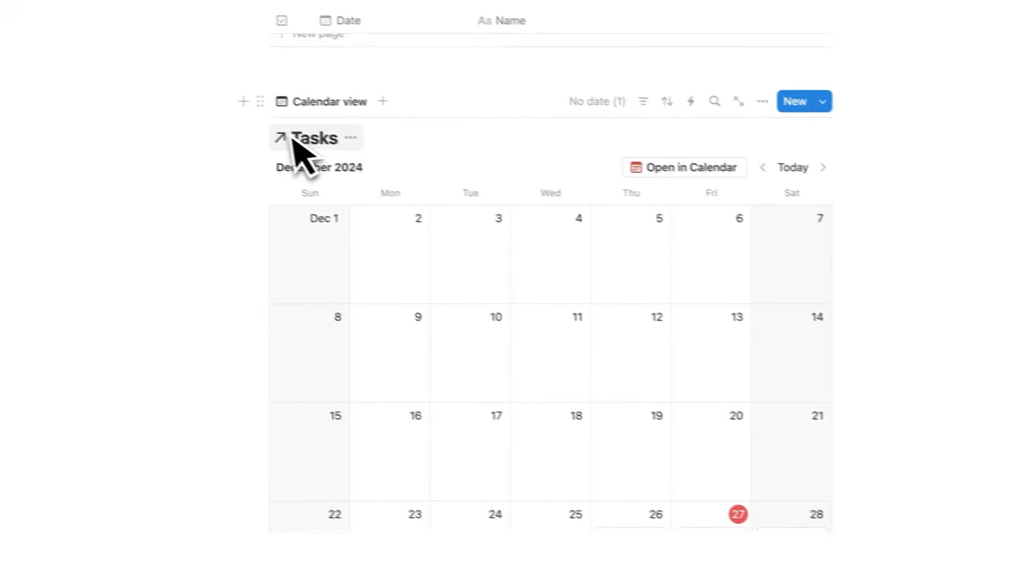
Set the date of task 5 to December 30, 2024 in the uncompleted view.
scroll(337, 206, up, 3)
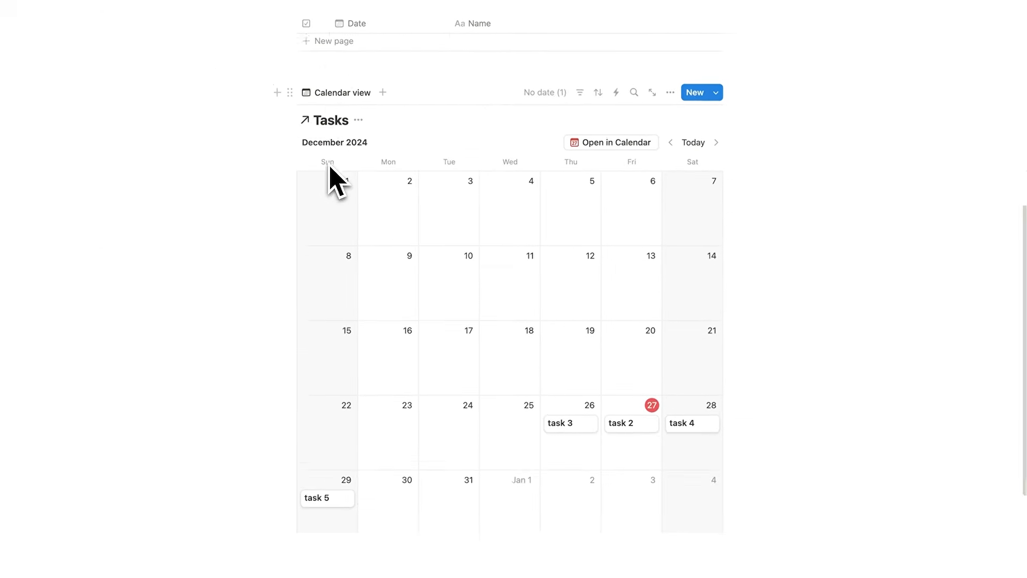
scroll(328, 242, up, 4)
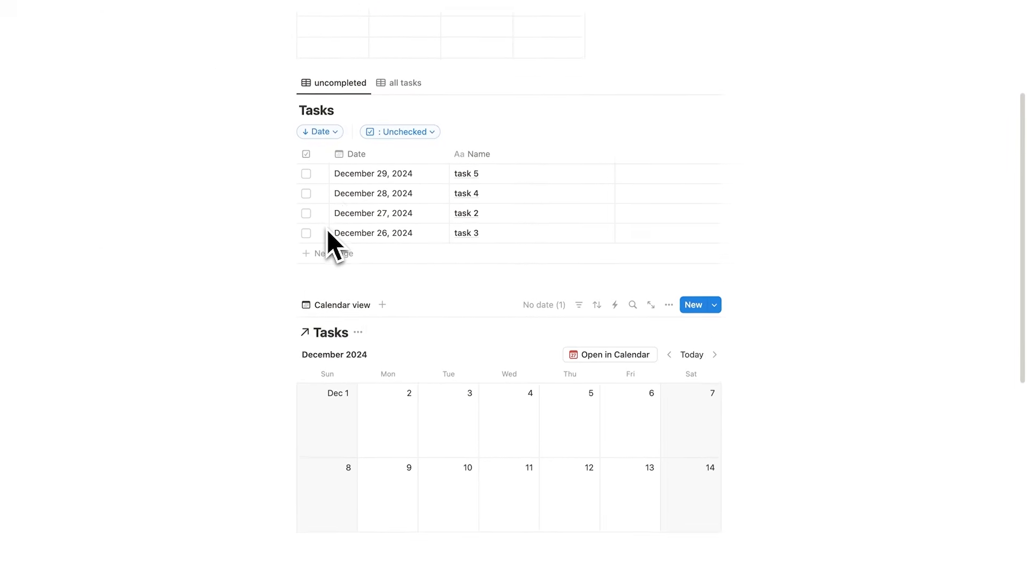
scroll(324, 128, down, 1)
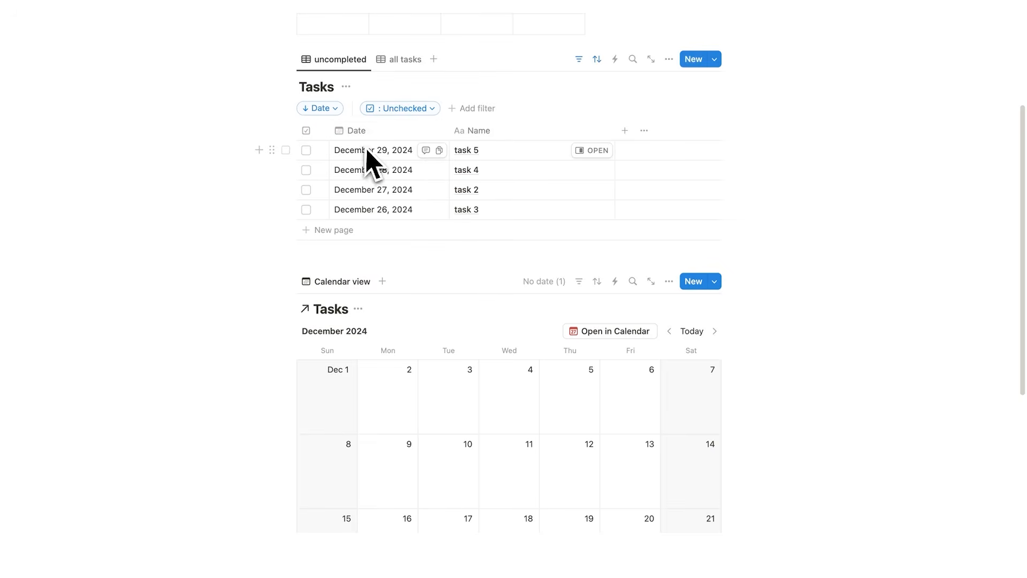
scroll(381, 150, down, 10)
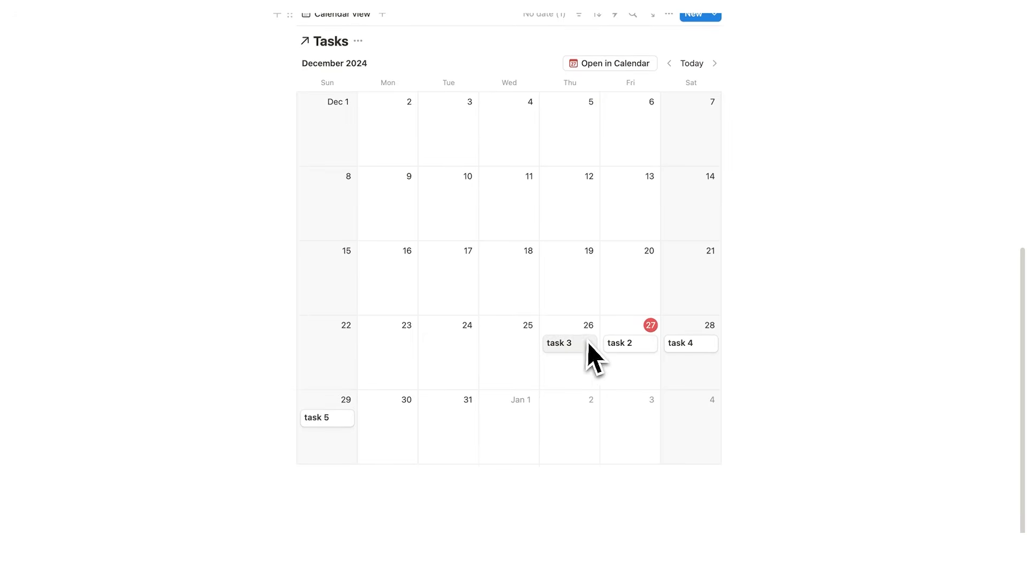
scroll(570, 348, up, 1)
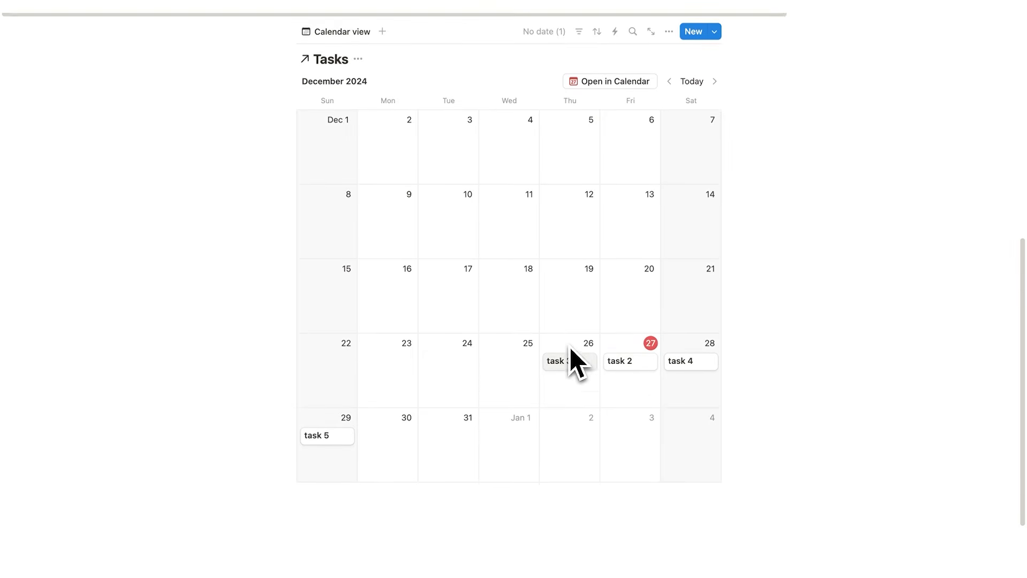
scroll(604, 339, up, 10)
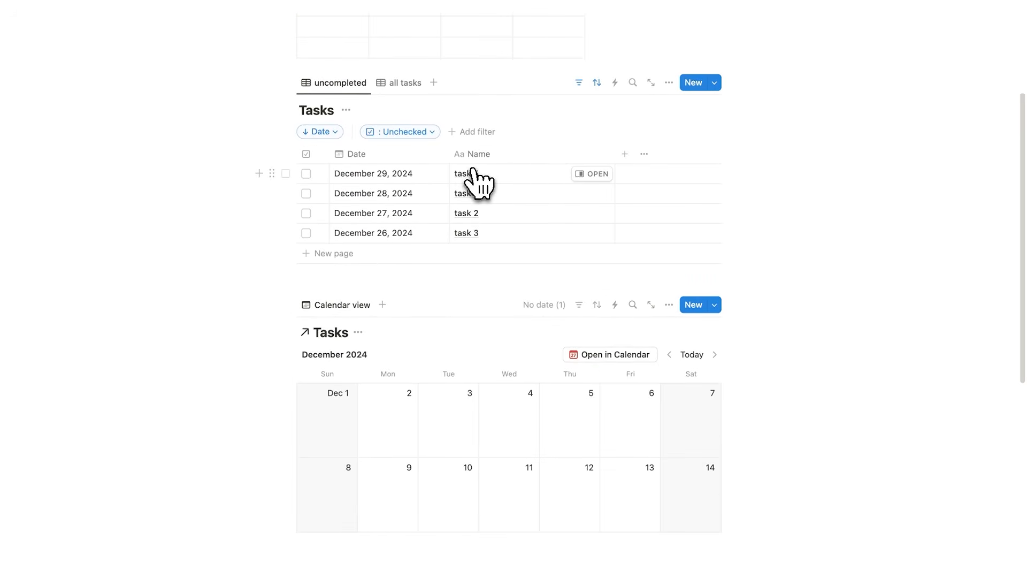
click(405, 174)
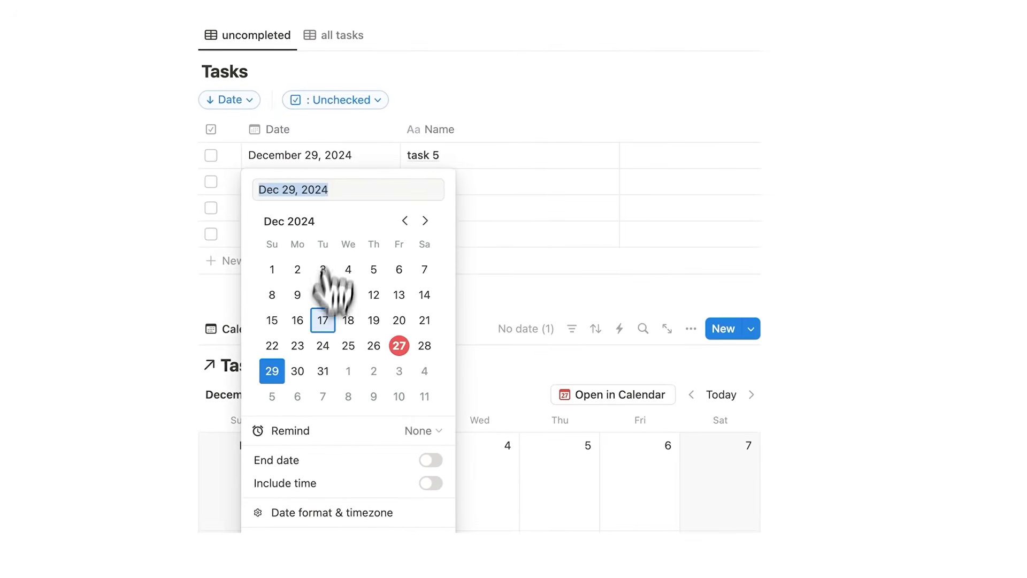
click(298, 371)
click(890, 230)
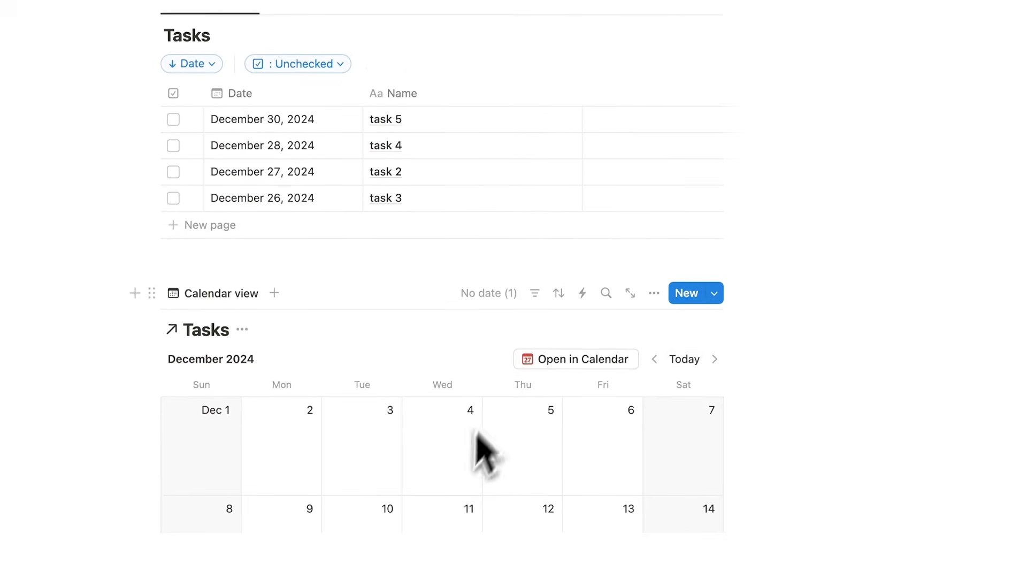
Check task 5 in the Tasks calendar view and open that view in the Calendar app.
scroll(887, 374, down, 5)
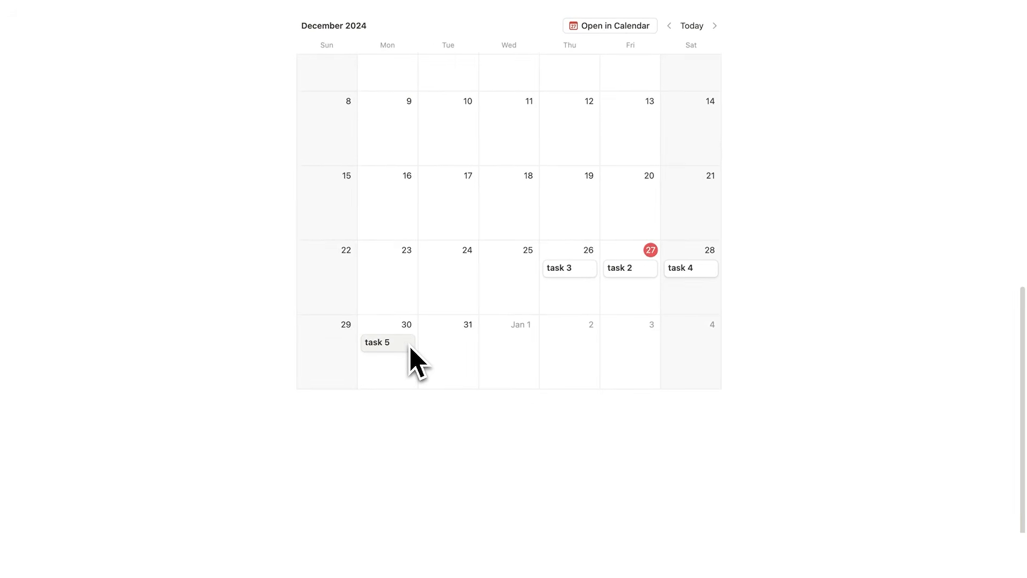
scroll(415, 361, up, 3)
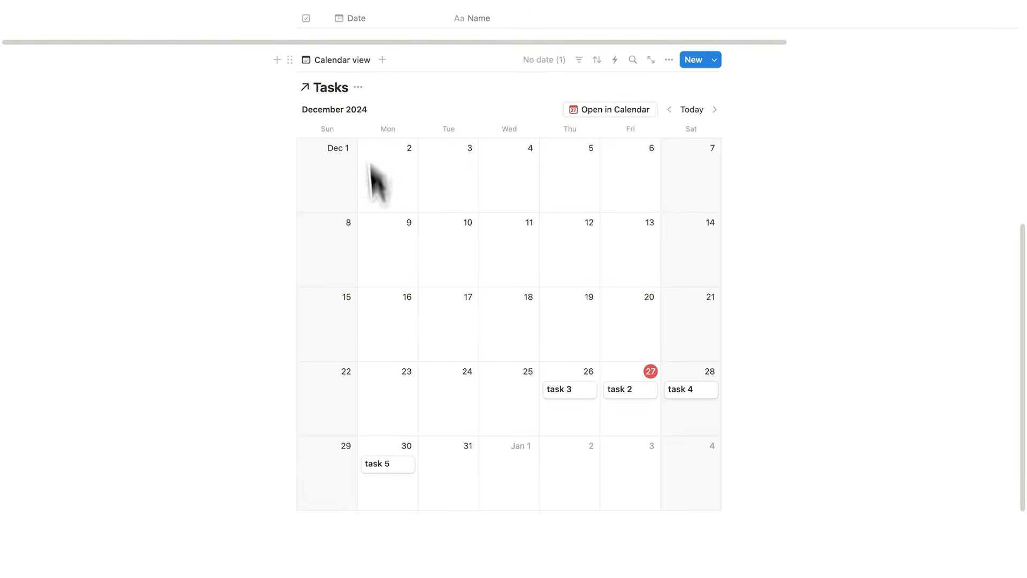
scroll(580, 243, up, 2)
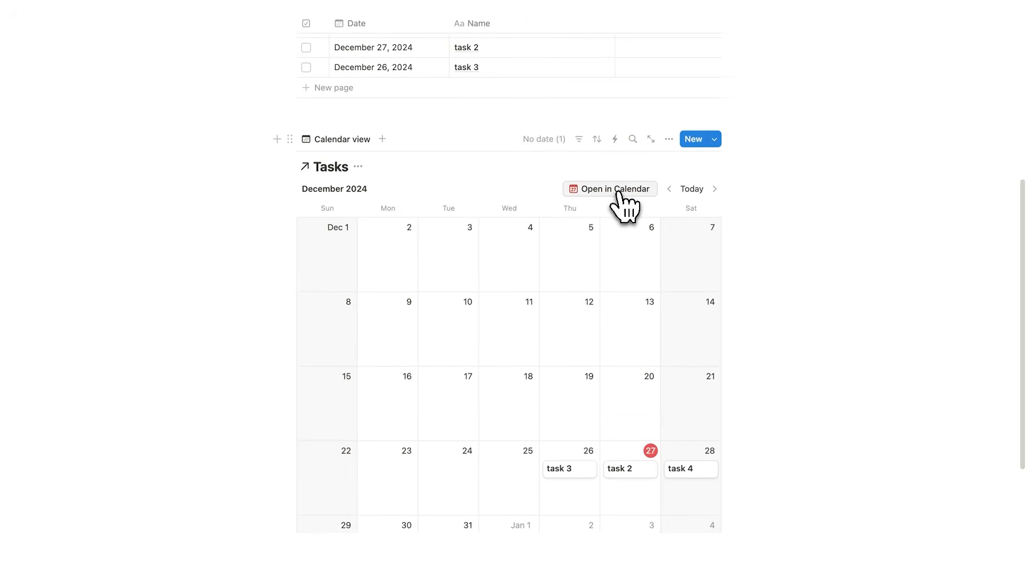
click(620, 192)
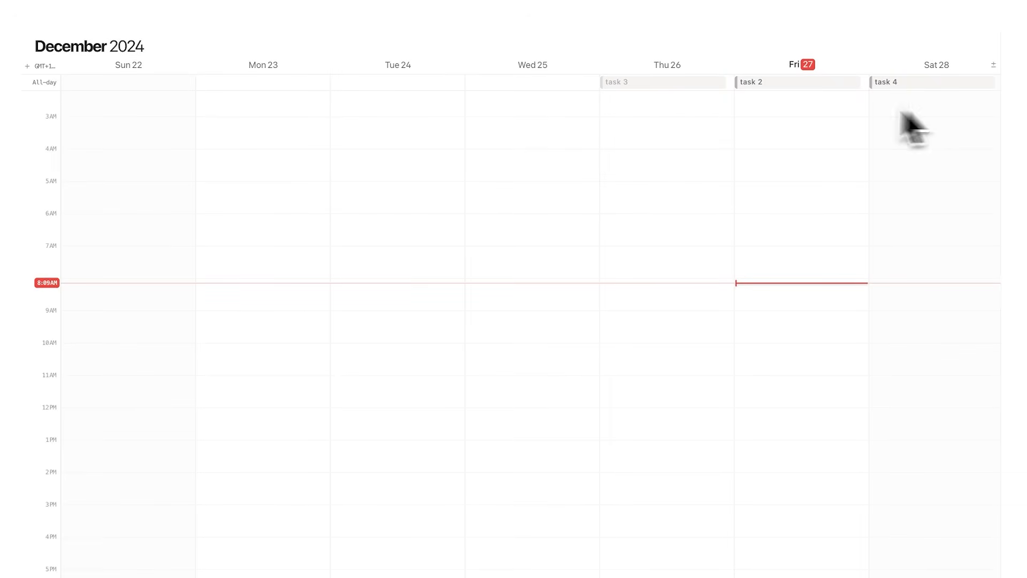